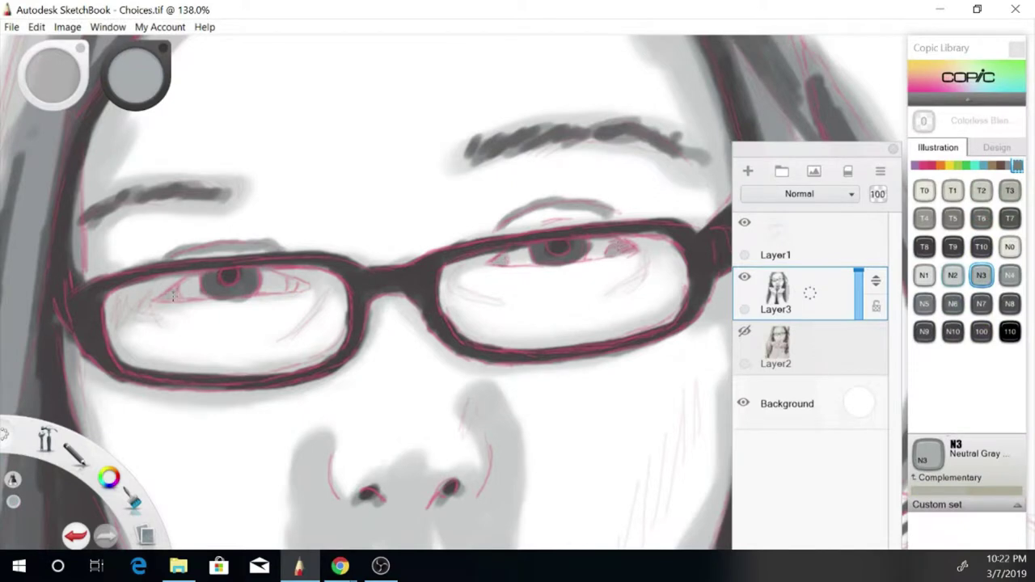
Step: Shade the eye whites with N0 and the eye corners with N5 on Layer3
click(74, 457)
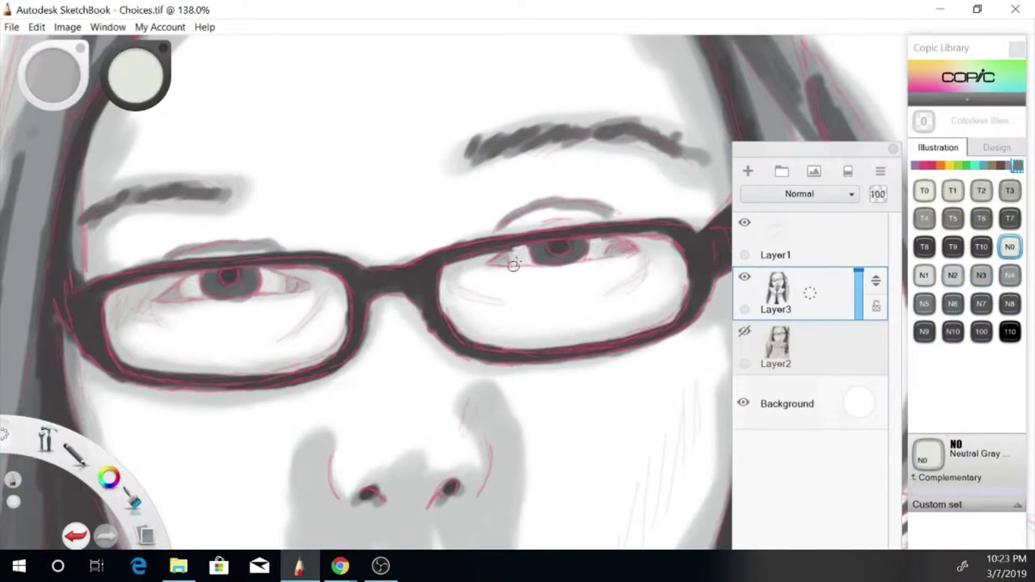
alt+click(582, 251)
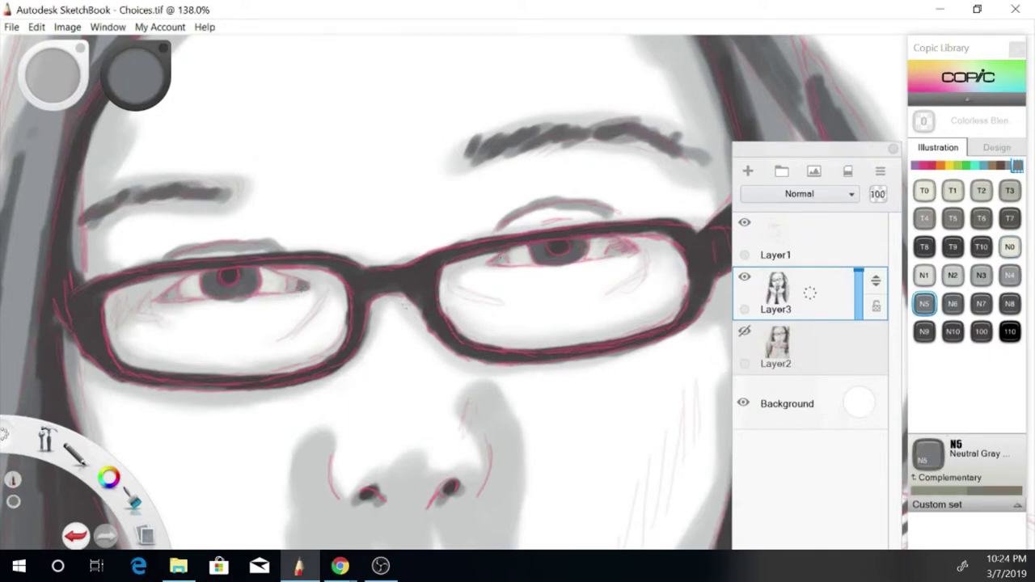
click(744, 222)
alt+click(611, 246)
click(744, 222)
Step: Draw the lower lash lines and lashes of both eyes in N9 and N10, hiding the Layer1 sketch
drag(508, 266, 619, 258)
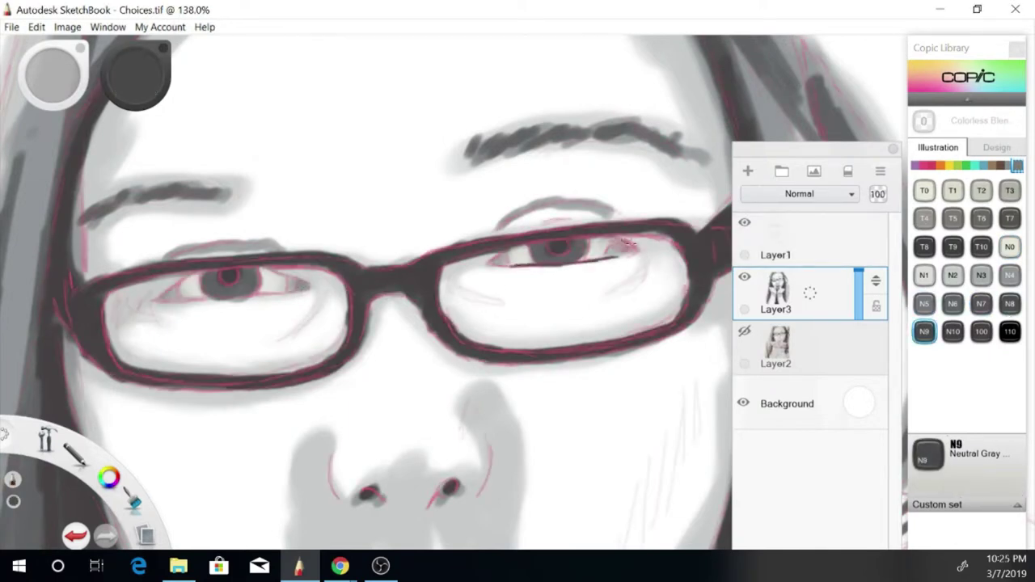
drag(160, 293, 273, 294)
click(744, 222)
alt+click(195, 273)
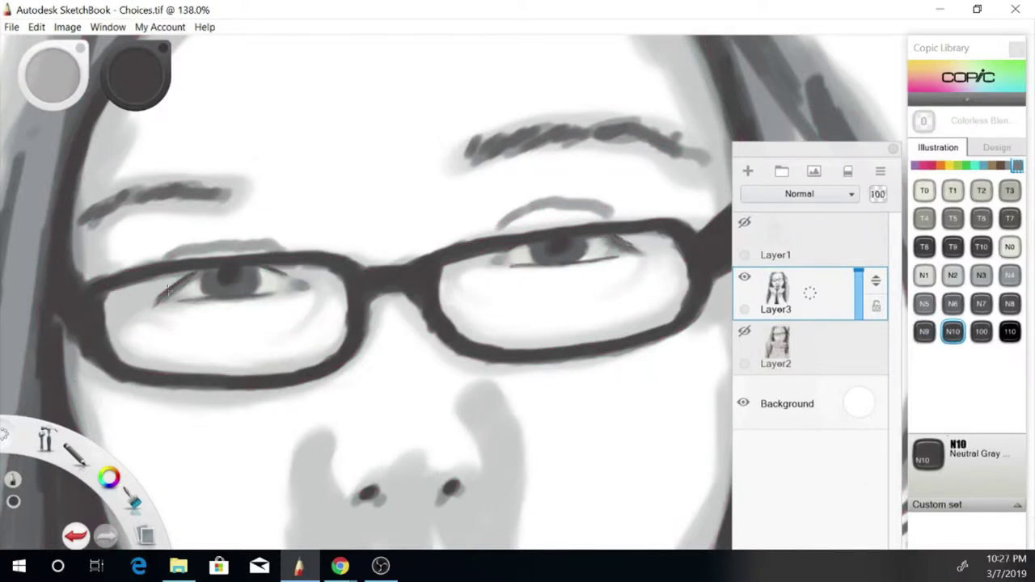
drag(605, 260, 518, 267)
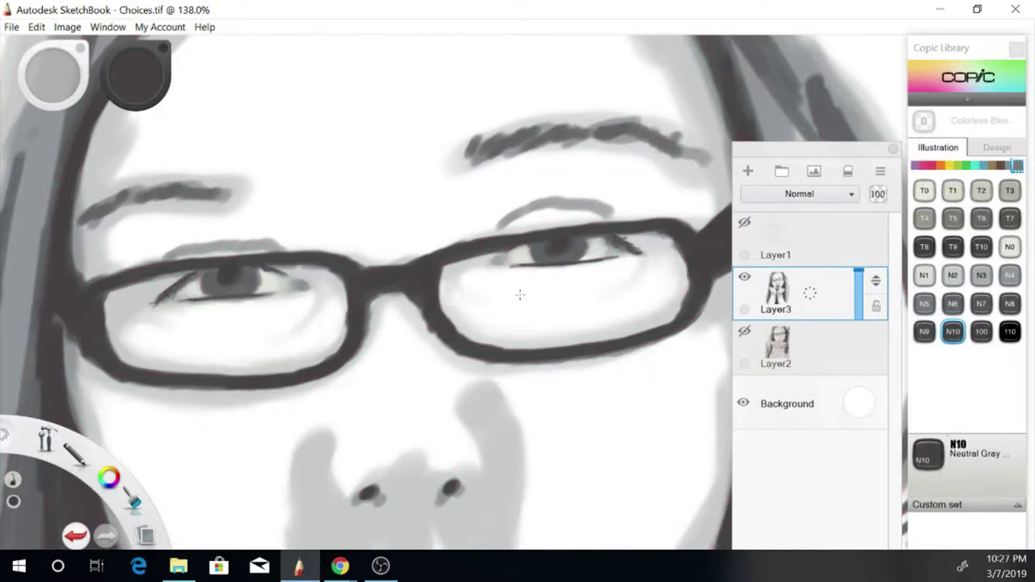
Step: Blend the shadow edges around the forehead, cheeks and nose into smooth gray transitions
key(space)
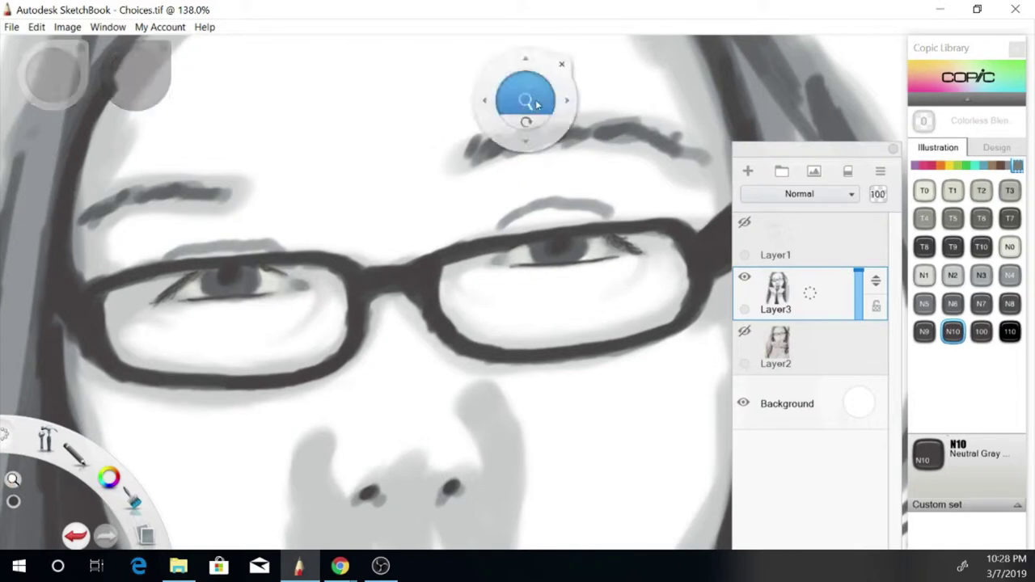
drag(527, 116, 509, 154)
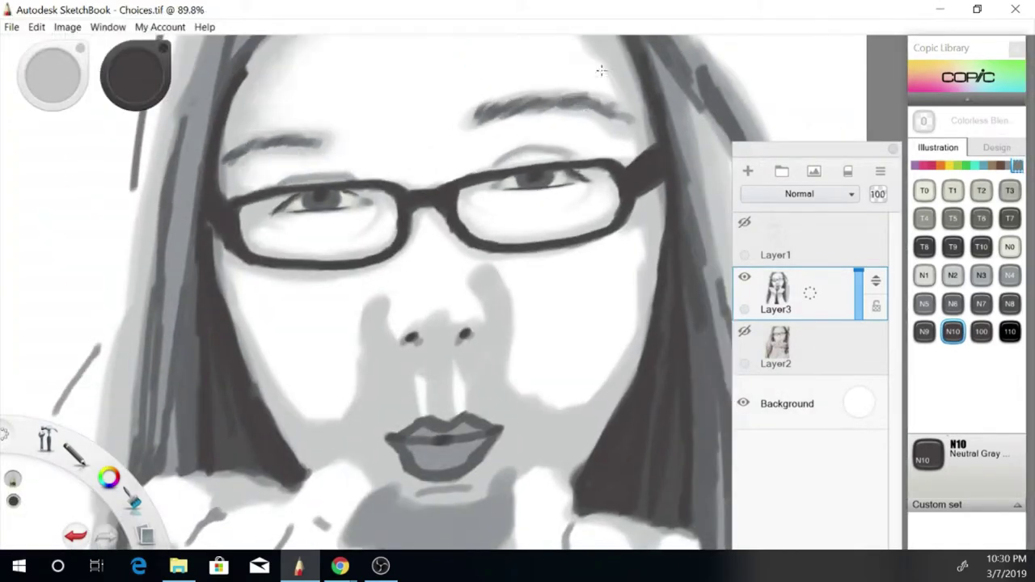
key(bracketleft)
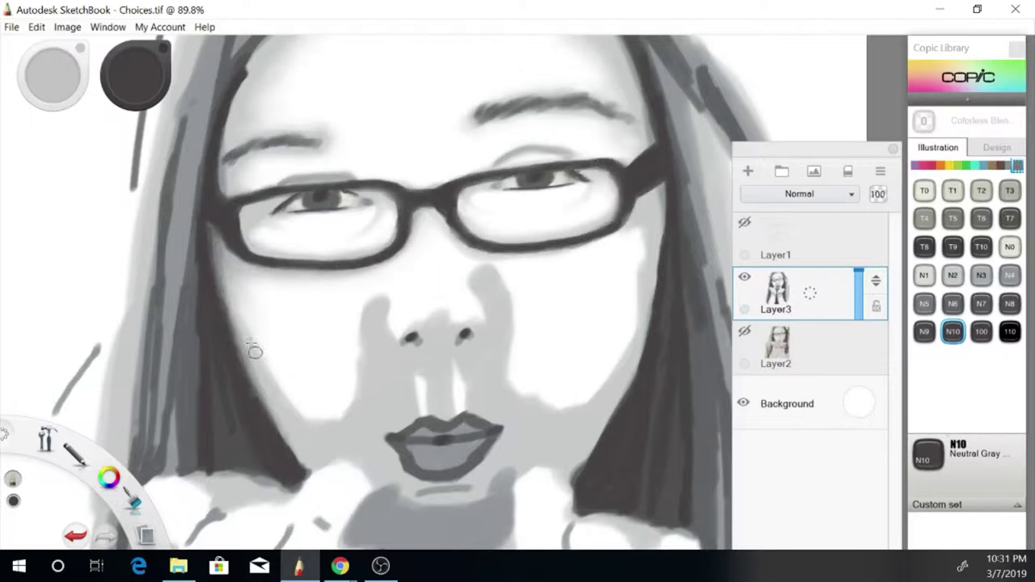
key(bracketleft)
mouse_move(392, 290)
mouse_down()
mouse_move(411, 340)
mouse_move(485, 268)
mouse_move(524, 344)
mouse_up()
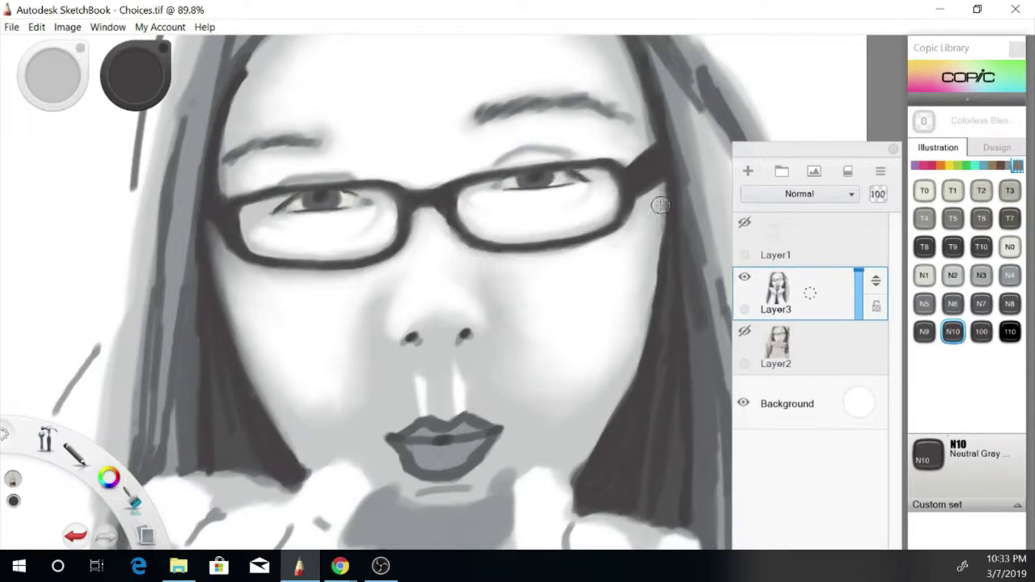
Step: Blend the nostrils, the lip outline and the lip shading with a larger brush
key(bracketright)
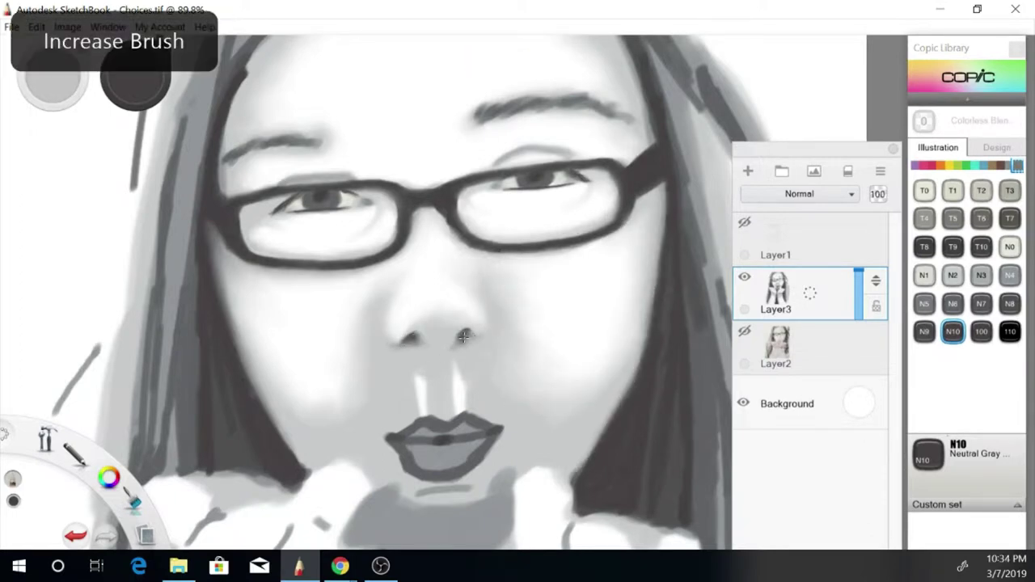
alt+click(441, 399)
mouse_move(441, 399)
mouse_down()
mouse_move(458, 404)
mouse_move(420, 419)
mouse_move(401, 469)
mouse_move(497, 433)
mouse_up()
mouse_move(412, 454)
mouse_down()
mouse_move(440, 439)
mouse_move(427, 443)
mouse_move(441, 463)
mouse_move(401, 449)
mouse_up()
key(bracketright)
Step: Blend the hair strokes along the hairline and down the long strands on the picture's right side
key(space)
drag(624, 190, 490, 392)
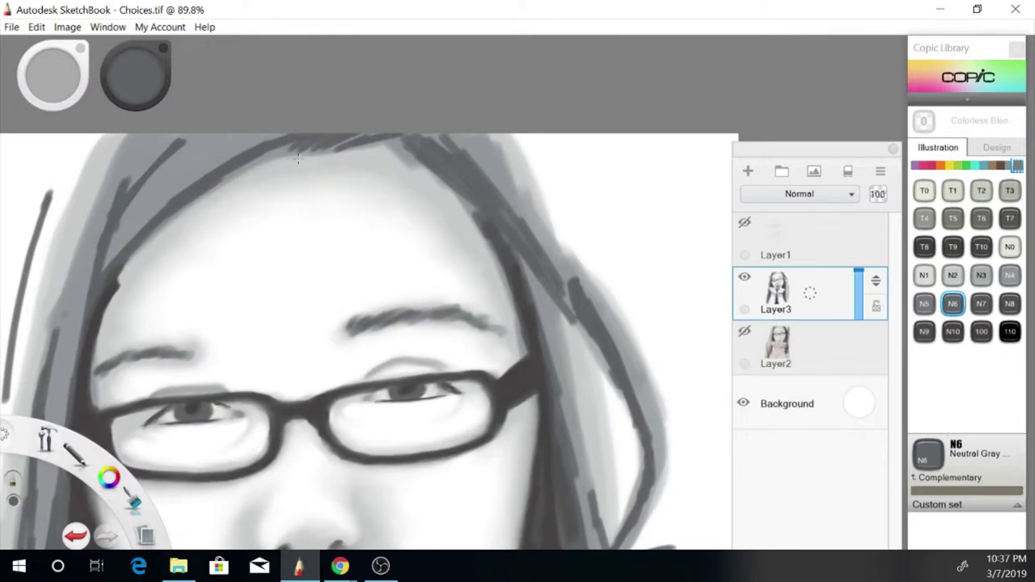
drag(299, 159, 375, 146)
key(bracketright)
mouse_move(504, 192)
mouse_down()
mouse_move(567, 323)
mouse_move(550, 388)
mouse_move(598, 372)
mouse_move(609, 460)
mouse_move(639, 412)
mouse_move(615, 534)
mouse_move(663, 396)
mouse_up()
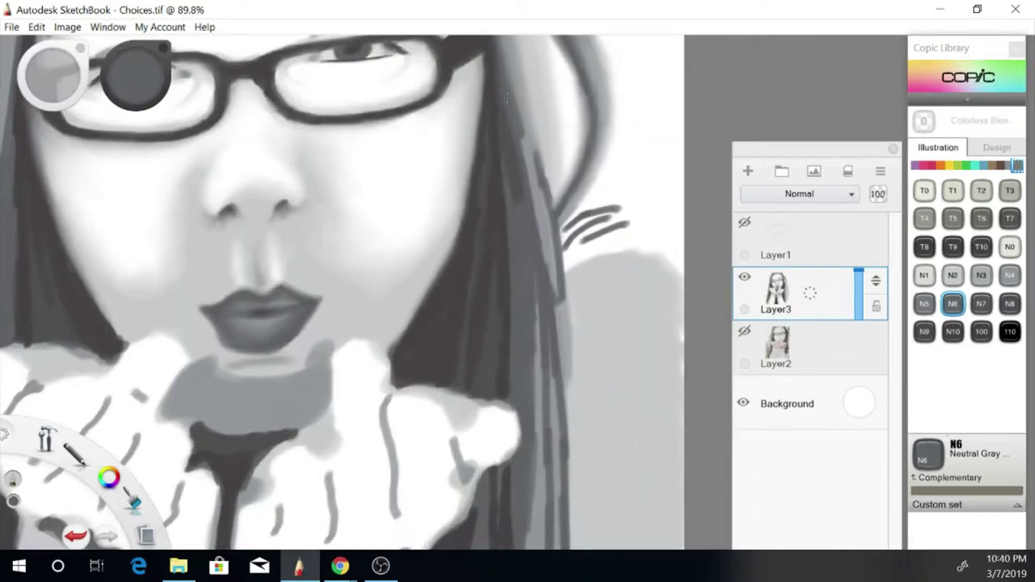
mouse_move(506, 97)
mouse_down()
mouse_move(547, 202)
mouse_move(558, 323)
mouse_move(614, 219)
mouse_move(585, 282)
mouse_move(540, 485)
mouse_move(566, 540)
mouse_move(441, 537)
mouse_move(463, 427)
mouse_up()
Step: Show the Layer1 sketch for reference and blend the edges of the raised finger and the hand beside the chin
click(744, 222)
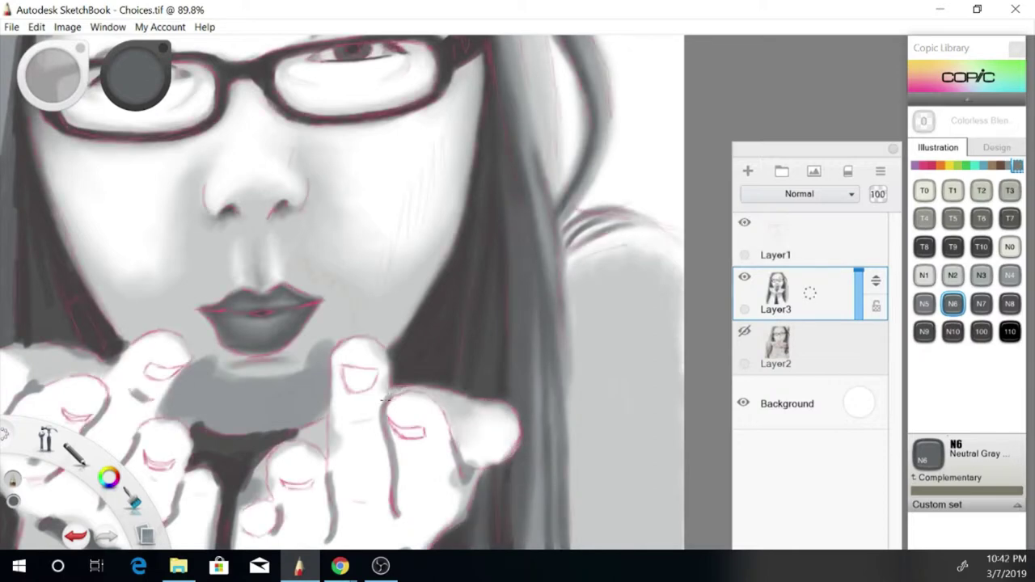
mouse_move(328, 461)
mouse_down()
mouse_move(267, 494)
mouse_move(328, 485)
mouse_move(202, 368)
mouse_move(194, 411)
mouse_move(251, 478)
mouse_move(207, 542)
mouse_move(360, 386)
mouse_move(533, 332)
mouse_move(380, 381)
mouse_up()
click(745, 222)
mouse_move(485, 340)
mouse_down()
mouse_move(446, 356)
mouse_move(502, 354)
mouse_move(552, 383)
mouse_move(414, 525)
mouse_move(538, 443)
mouse_move(436, 520)
mouse_move(344, 477)
mouse_move(319, 368)
mouse_move(302, 434)
mouse_move(203, 327)
mouse_move(285, 367)
mouse_move(167, 310)
mouse_move(274, 346)
mouse_move(150, 271)
mouse_up()
key(bracketleft)
Step: Soften the finger creases and the shadows beneath both hands, using the Layer1 sketch as a guide
click(745, 221)
click(744, 222)
drag(292, 315, 186, 242)
mouse_move(234, 169)
mouse_down()
mouse_move(185, 207)
mouse_move(130, 166)
mouse_move(158, 190)
mouse_up()
click(744, 222)
drag(243, 85, 251, 138)
drag(81, 134, 109, 190)
click(745, 222)
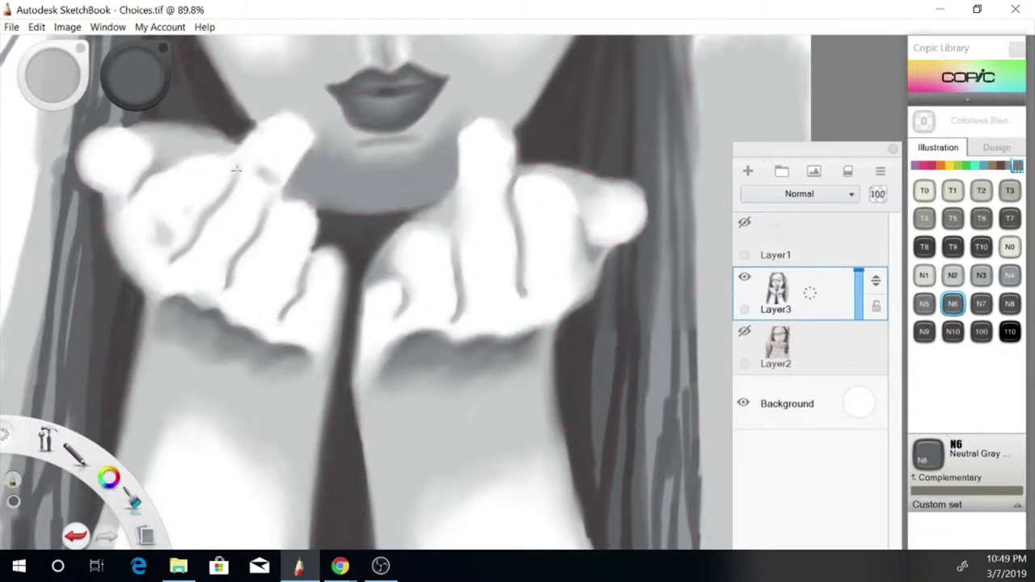
Step: Blend the long hair strands beside the hand on the picture's left side
key(space)
drag(617, 132, 451, 174)
drag(356, 227, 331, 267)
drag(364, 142, 283, 486)
drag(284, 259, 226, 453)
drag(279, 145, 247, 518)
key(space)
drag(524, 186, 542, 8)
drag(283, 243, 292, 311)
drag(254, 194, 231, 348)
drag(227, 372, 216, 428)
Step: Show the Layer1 sketch and blend the lower hair strands alongside the left forearm
click(744, 222)
drag(162, 243, 143, 315)
key(space)
drag(283, 404, 283, 142)
mouse_move(161, 259)
mouse_down()
mouse_move(166, 380)
mouse_move(190, 453)
mouse_up()
drag(288, 140, 280, 296)
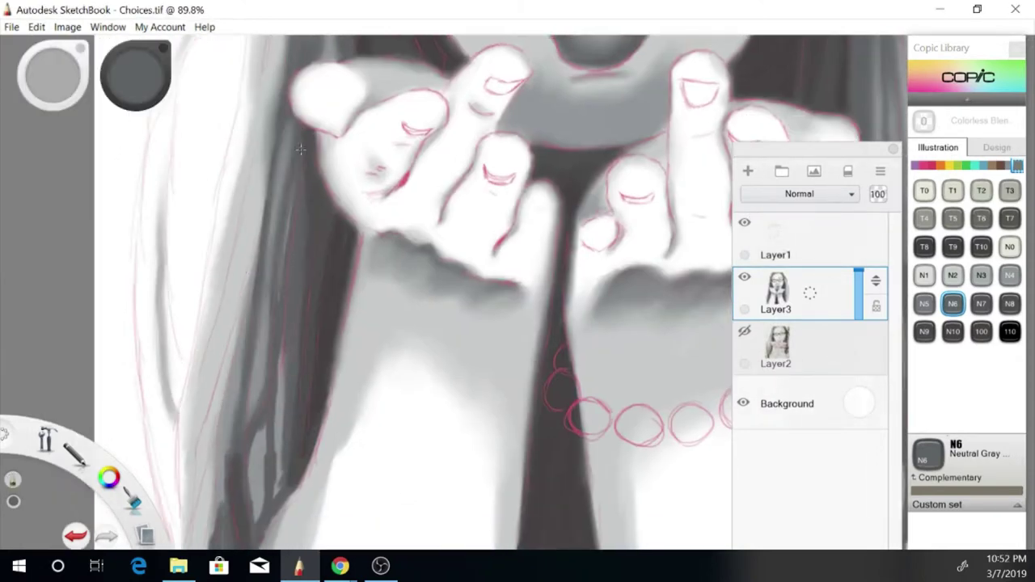
drag(281, 348, 271, 498)
drag(264, 441, 250, 521)
mouse_move(229, 469)
mouse_down()
mouse_move(225, 501)
mouse_move(251, 300)
mouse_move(219, 435)
mouse_up()
Step: Blend the tip of the left hair and the dark gap between the two forearms
key(space)
drag(263, 388, 228, 426)
drag(287, 364, 267, 424)
drag(309, 476, 374, 209)
drag(508, 312, 485, 477)
mouse_move(629, 424)
mouse_down()
mouse_move(626, 390)
mouse_move(625, 451)
mouse_up()
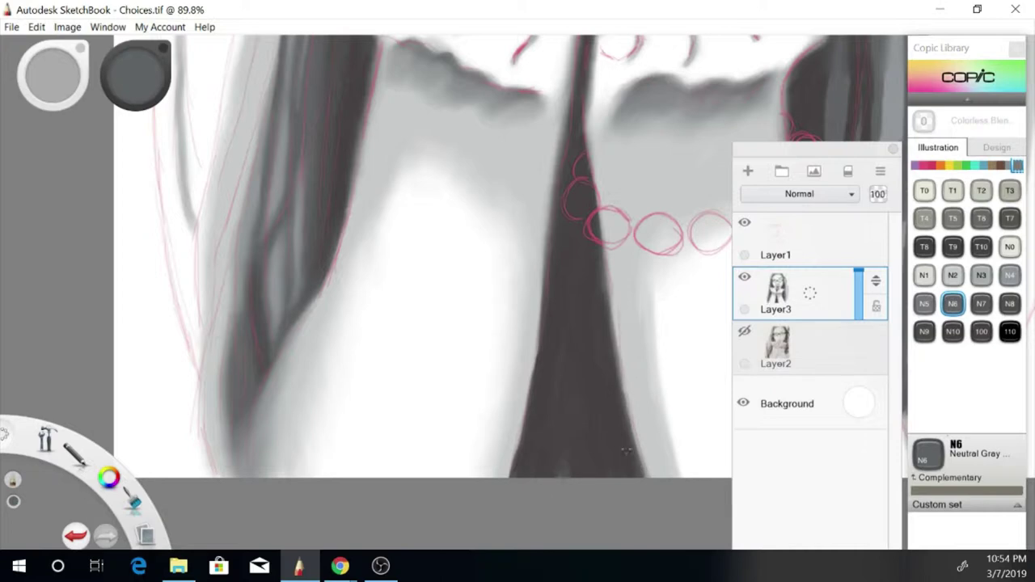
Step: Smooth the forearm with the bracelet and the adjoining hair strands on the picture's right side
key(space)
drag(589, 266, 504, 224)
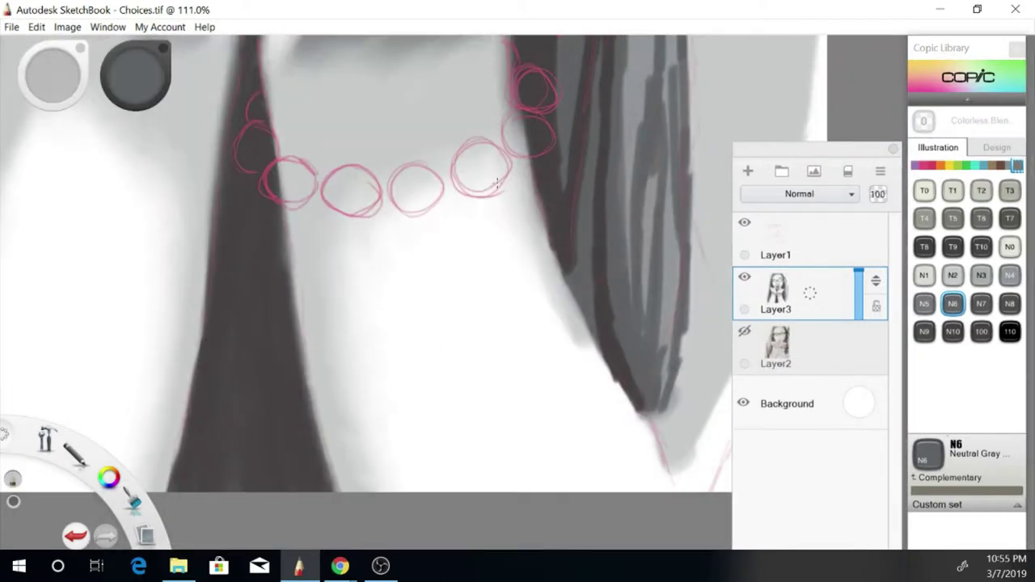
drag(547, 301, 352, 360)
mouse_move(478, 527)
mouse_down()
mouse_move(440, 453)
mouse_move(472, 390)
mouse_move(460, 50)
mouse_up()
drag(429, 82, 411, 254)
mouse_move(356, 340)
mouse_down()
mouse_move(359, 76)
mouse_move(384, 144)
mouse_up()
drag(536, 190, 353, 305)
drag(480, 516, 566, 405)
Step: Undo the last stroke and draw dark N9 strands from the hair parting down the right side
click(924, 331)
key(ctrl+z)
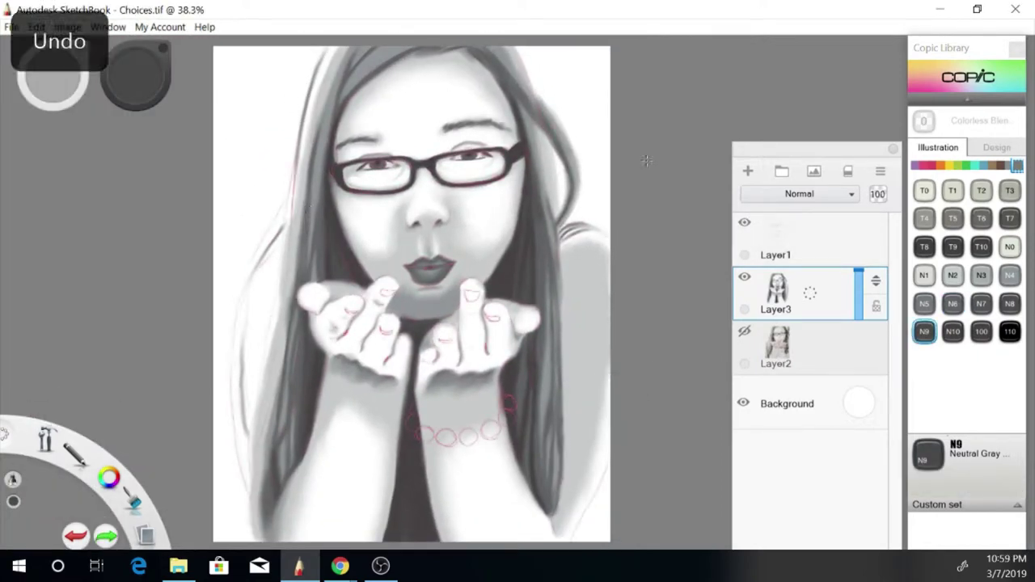
scroll(411, 121, up, 5)
drag(608, 117, 715, 237)
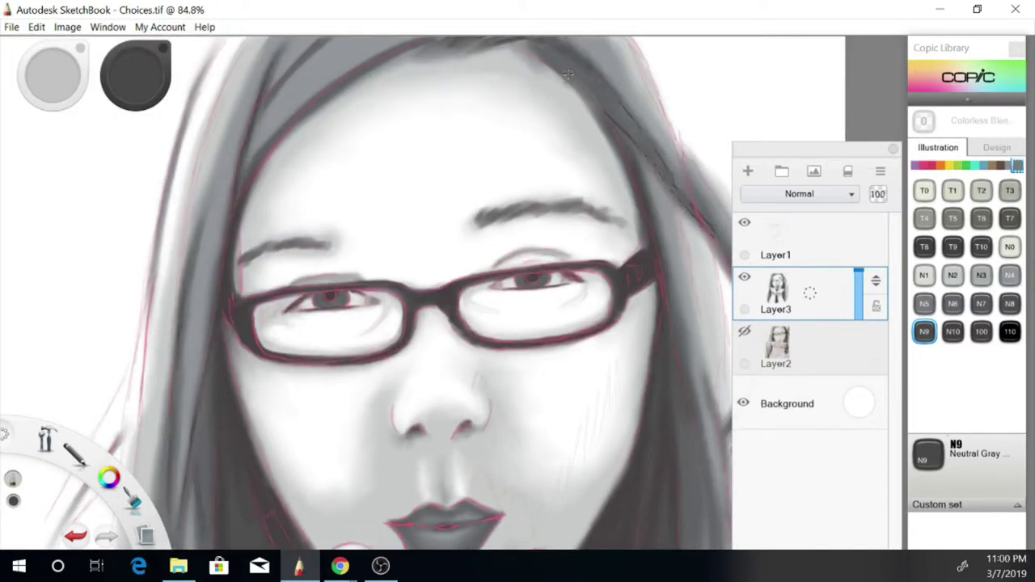
Step: Redraw both eyebrows with fine hair strokes and darken the eyelid creases in N9
drag(695, 219, 639, 115)
mouse_move(422, 122)
mouse_down()
mouse_move(534, 104)
mouse_move(569, 121)
mouse_up()
drag(53, 77, 33, 77)
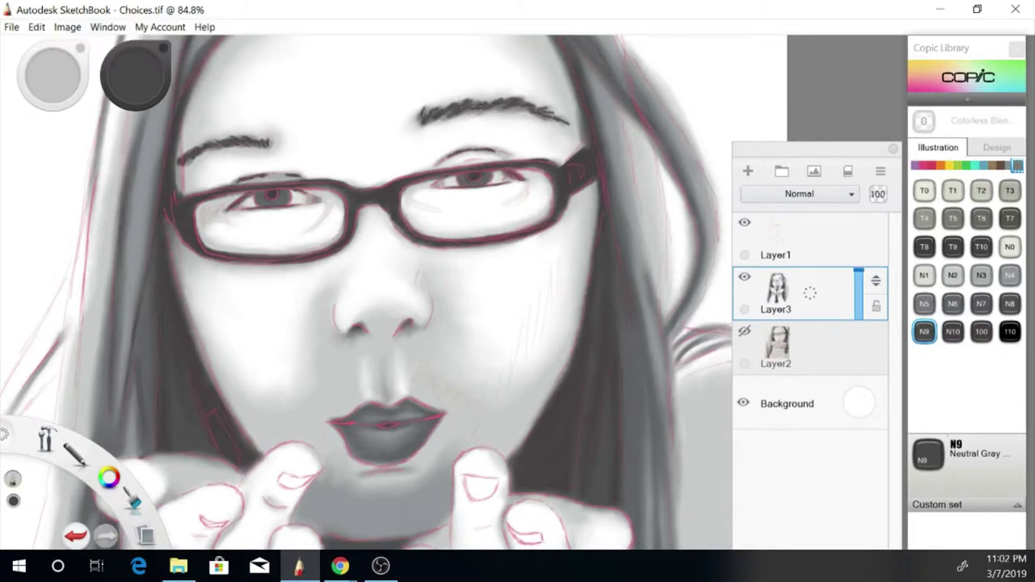
Step: Hide the Layer1 sketch and define the lips with N9 and the nostril wings with N7
key(ctrl+h)
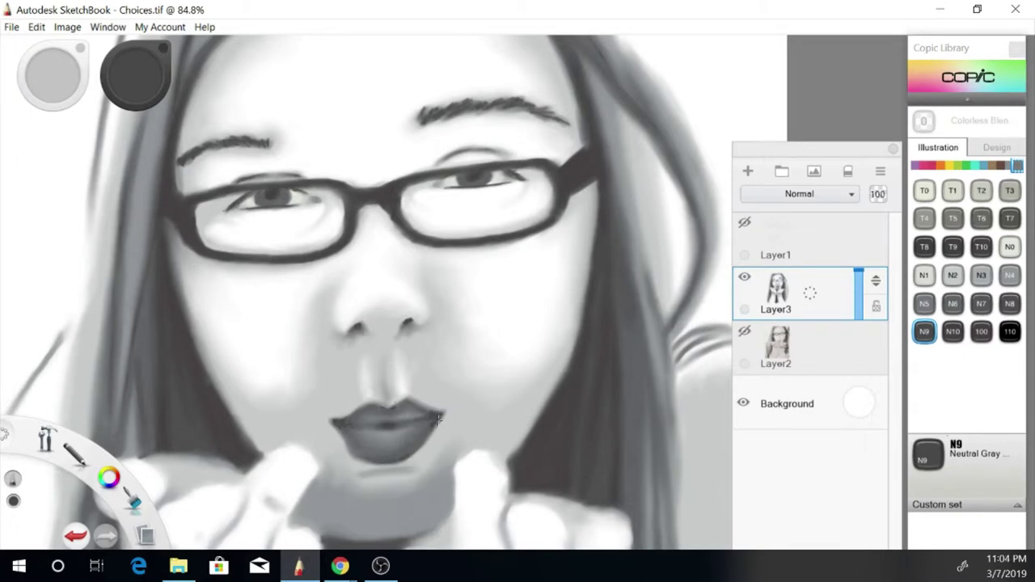
click(982, 307)
drag(332, 329, 338, 334)
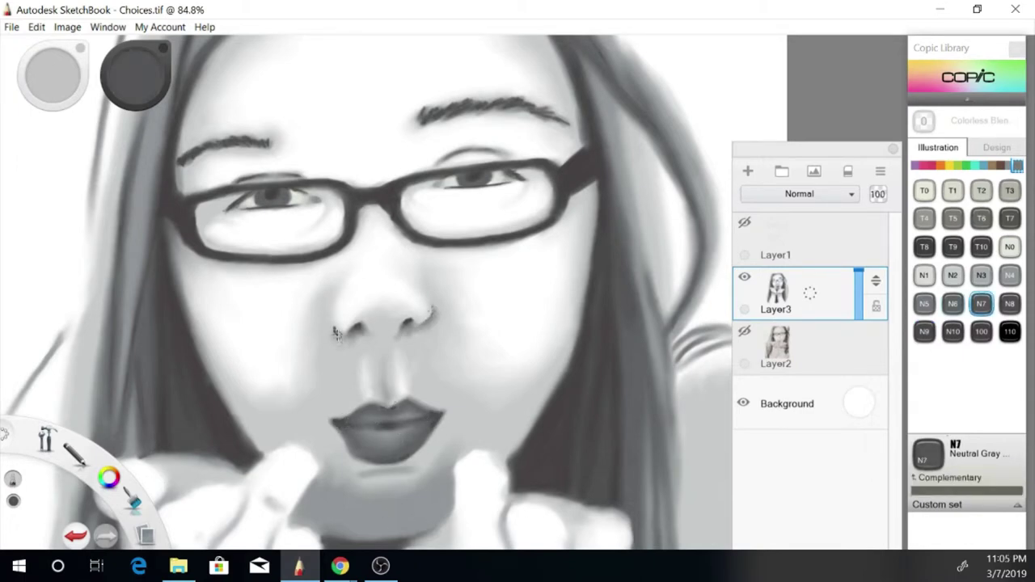
Step: Deepen the hair strands on the picture's right side with N7, undoing the last two strokes
drag(666, 128, 711, 299)
drag(619, 202, 676, 441)
drag(655, 387, 673, 524)
drag(644, 424, 640, 530)
drag(65, 332, 49, 357)
key(ctrl+z)
key(ctrl+z)
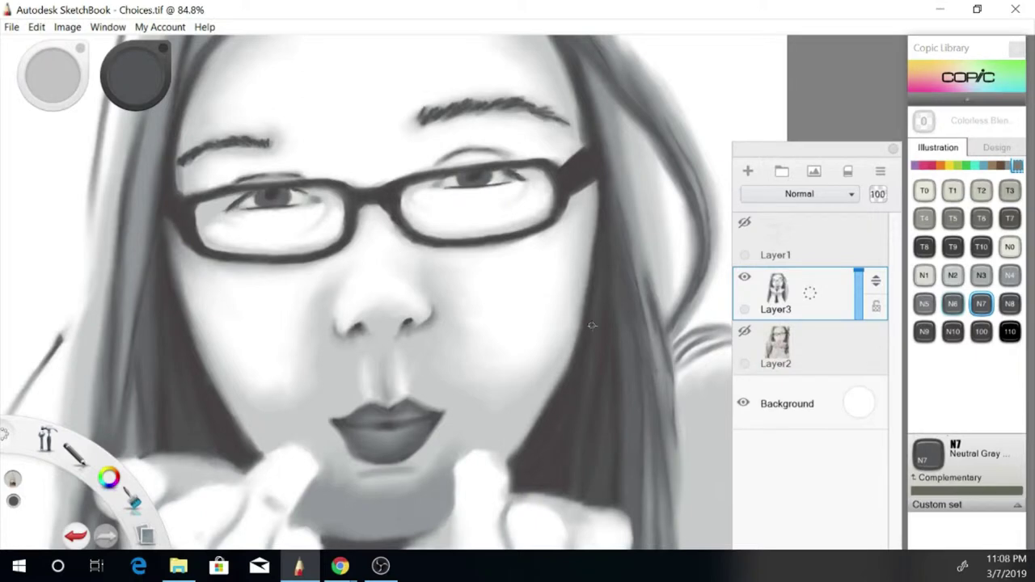
Step: Refine the inner hair beside the face and soften the nose and cheek edges
drag(643, 513, 648, 231)
drag(188, 299, 210, 283)
drag(408, 340, 401, 351)
drag(457, 296, 458, 319)
drag(583, 267, 587, 299)
Step: Add N7 strands to the outer hair on both sides of the face, undoing the last stroke
drag(182, 209, 158, 229)
drag(662, 195, 656, 388)
drag(684, 226, 686, 400)
drag(79, 244, 63, 399)
key(ctrl+z)
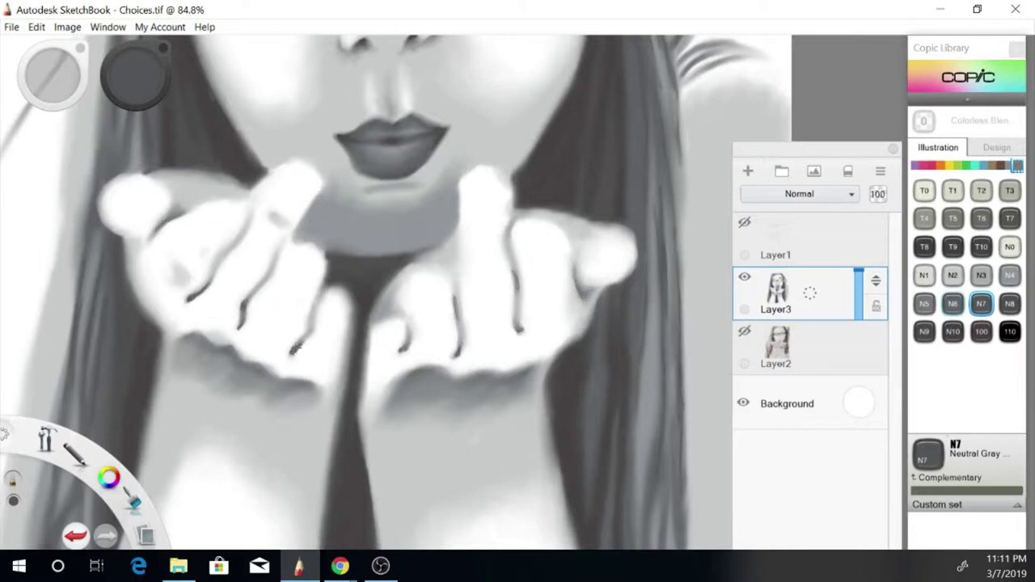
Step: Darken the creases between the fingers with N7 and add fine strands down the hair on both sides
drag(296, 348, 316, 97)
drag(89, 134, 75, 267)
drag(66, 129, 38, 380)
drag(69, 202, 50, 395)
drag(691, 166, 679, 399)
drag(706, 239, 686, 431)
drag(662, 139, 657, 202)
drag(663, 196, 654, 375)
mouse_move(69, 117)
mouse_down()
mouse_move(42, 267)
mouse_move(36, 385)
mouse_up()
drag(63, 231, 50, 343)
drag(661, 131, 656, 257)
drag(693, 213, 692, 195)
Step: Add a new layer, choose N1 and move the layer below Layer3
key(space)
click(525, 344)
click(748, 170)
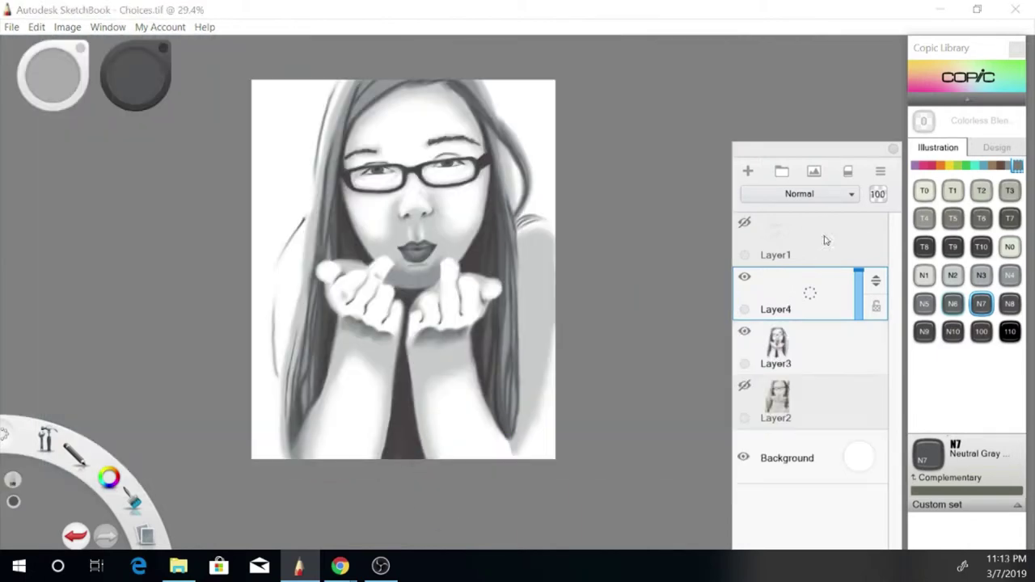
click(924, 275)
drag(877, 281, 876, 335)
Step: Tone both hands with N1 on the new layer and merge Layer3 down into it
drag(468, 291, 450, 312)
drag(382, 299, 362, 320)
key(])
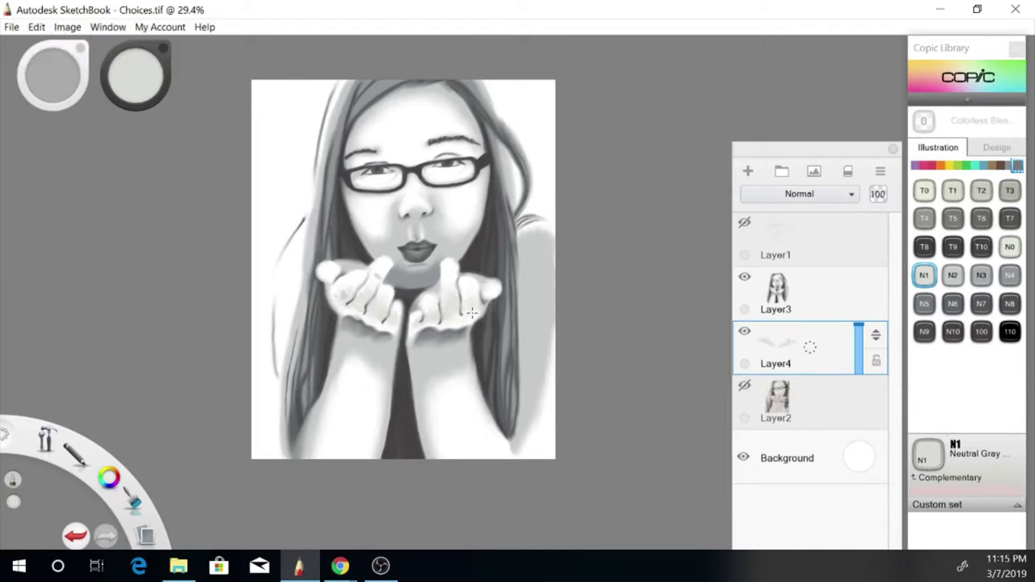
key(ctrl+e)
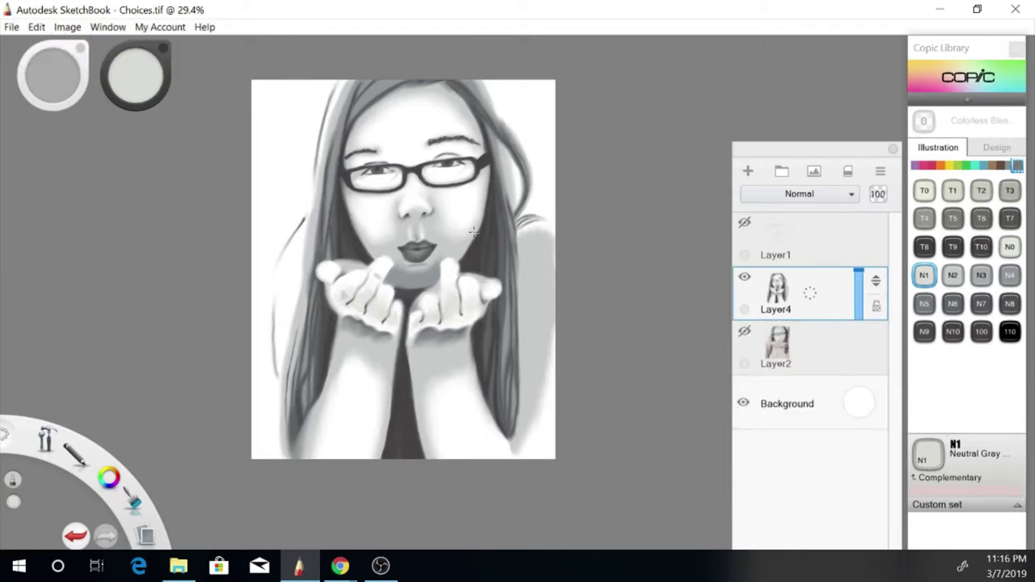
Step: Blend N1 highlights into both lips and shade the area beneath the lower lip with N4
key(space)
click(628, 120)
mouse_move(338, 289)
mouse_down()
mouse_move(388, 291)
mouse_move(459, 354)
mouse_up()
key(bracketleft)
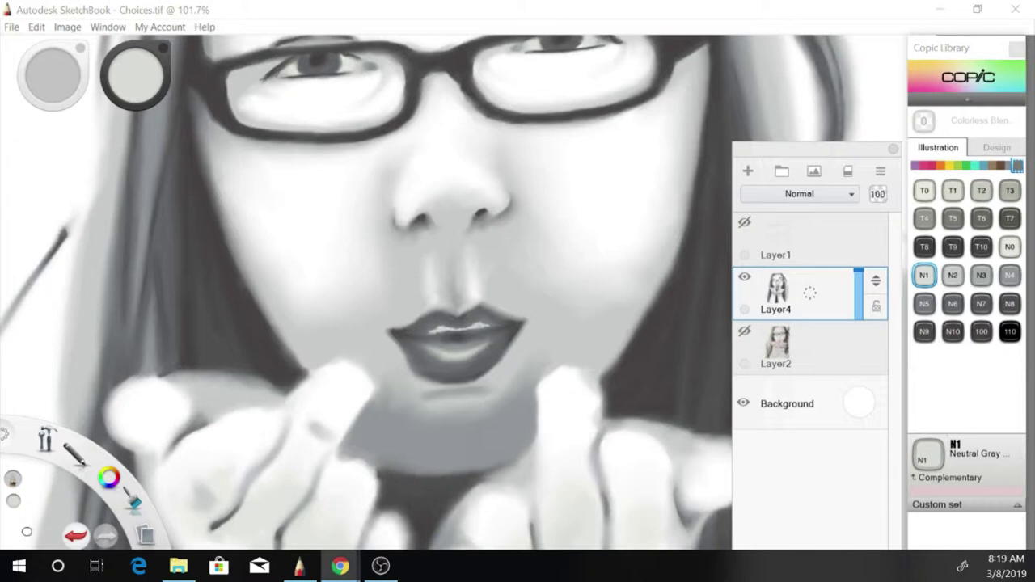
key(alt+Tab)
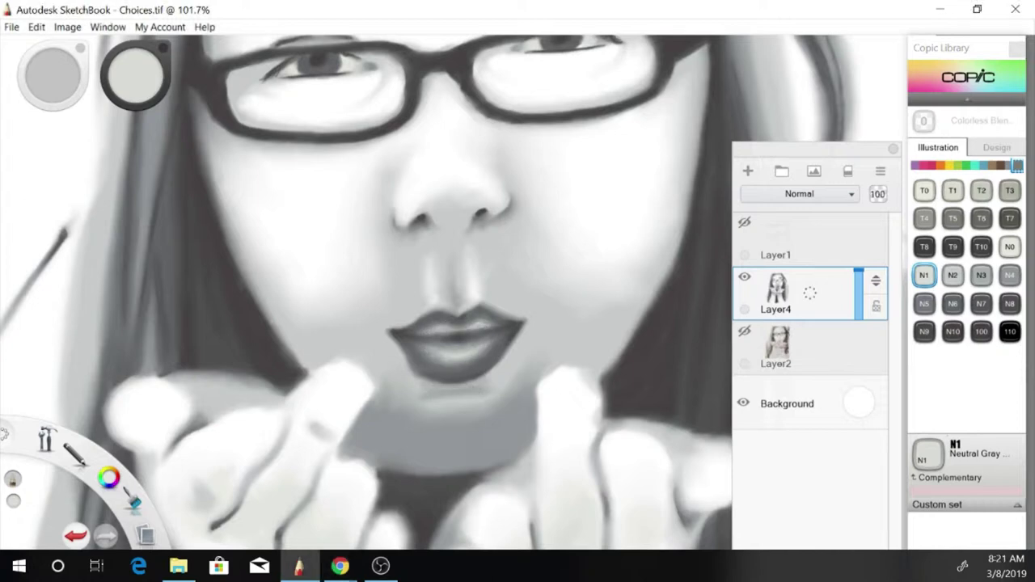
click(1009, 275)
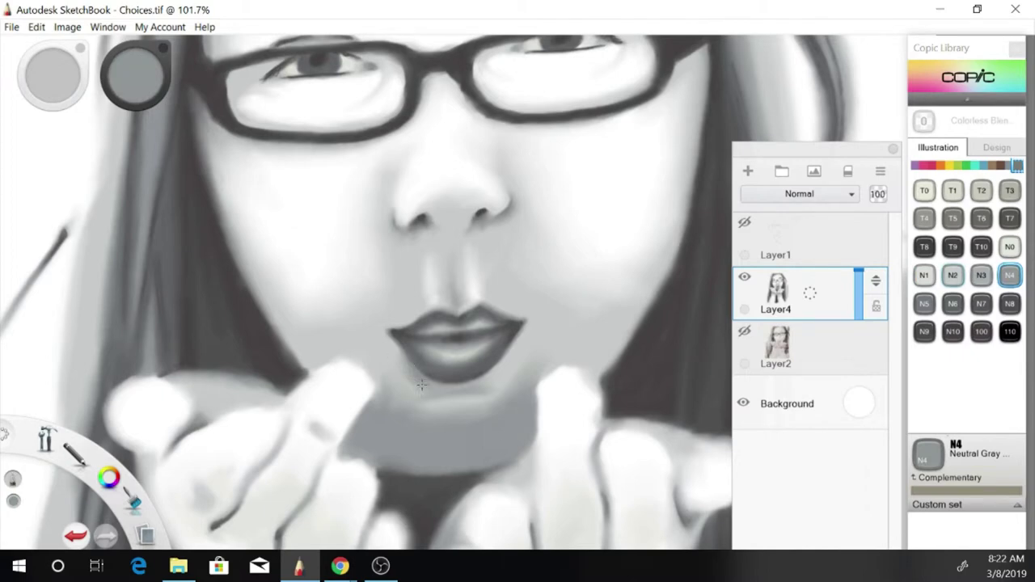
key(alt+Tab)
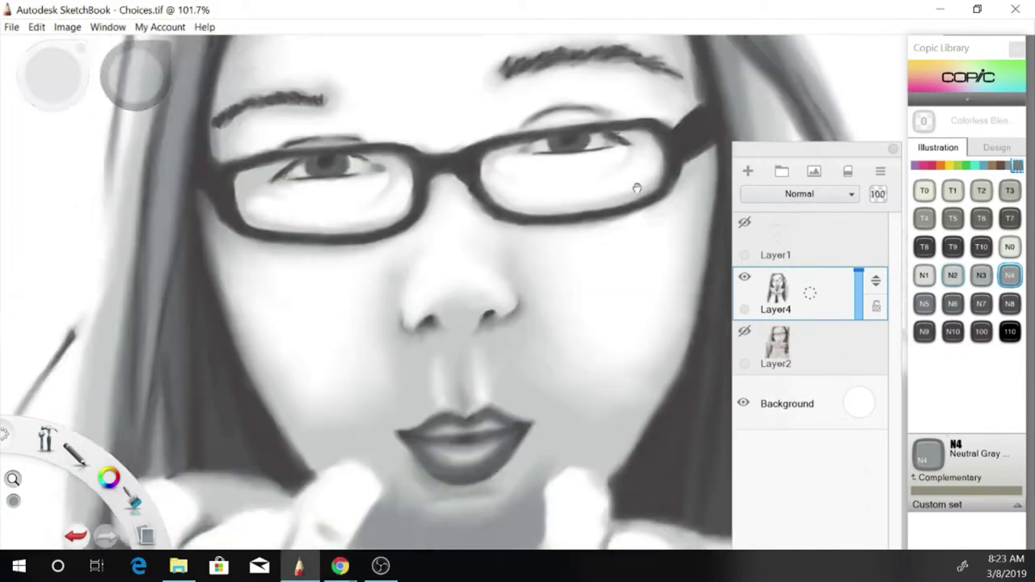
Step: Fill the bridge and both temple hinges of the glasses with 110 Special Black
click(981, 332)
click(1009, 331)
drag(356, 218, 400, 216)
drag(615, 195, 643, 166)
drag(138, 226, 148, 253)
drag(363, 235, 388, 209)
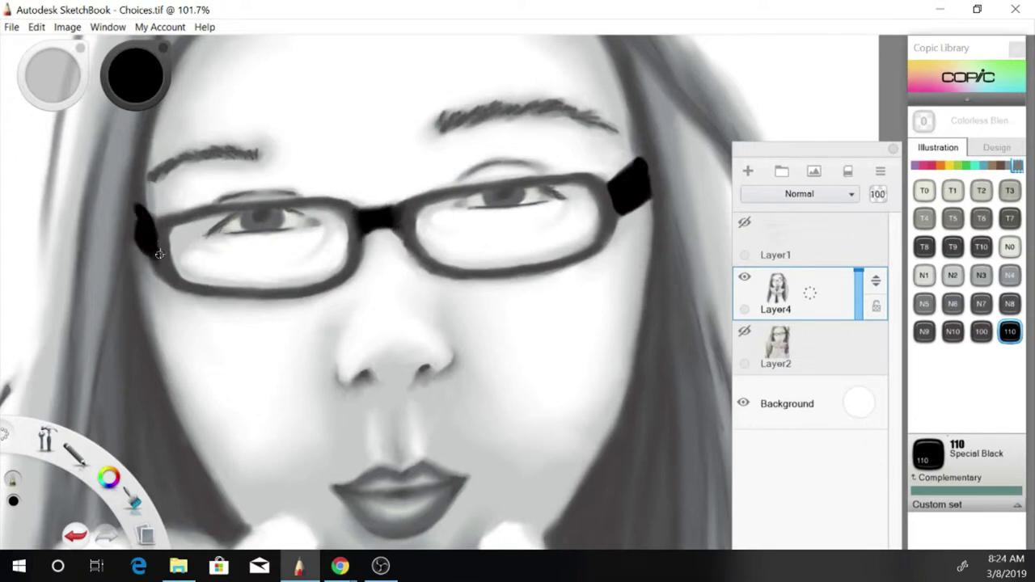
Step: Outline the glasses frames and darken the pupils and lashes with 110 Special Black, and switch to N10
drag(550, 265, 503, 272)
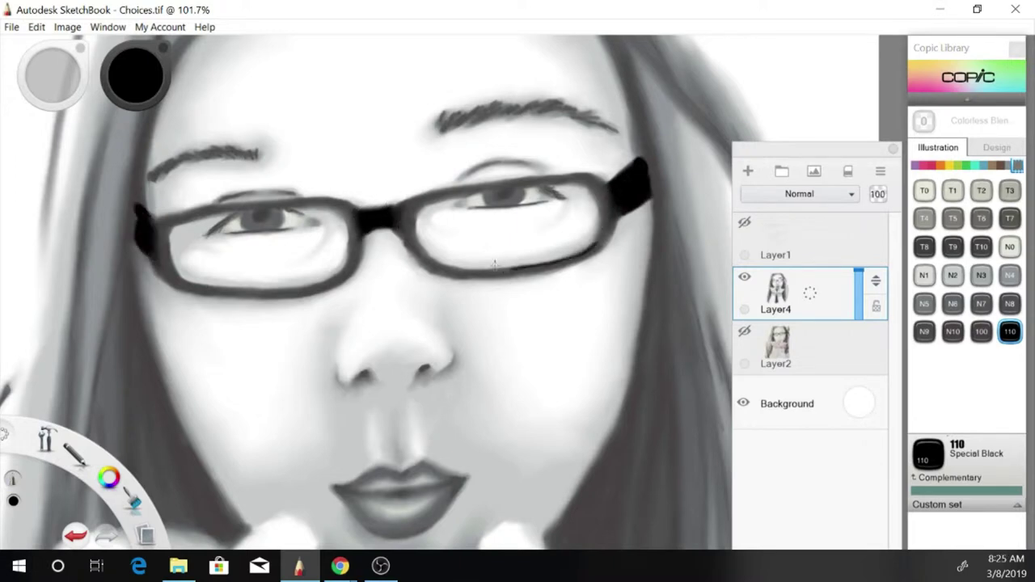
drag(391, 207, 608, 166)
drag(234, 202, 345, 199)
drag(189, 208, 356, 212)
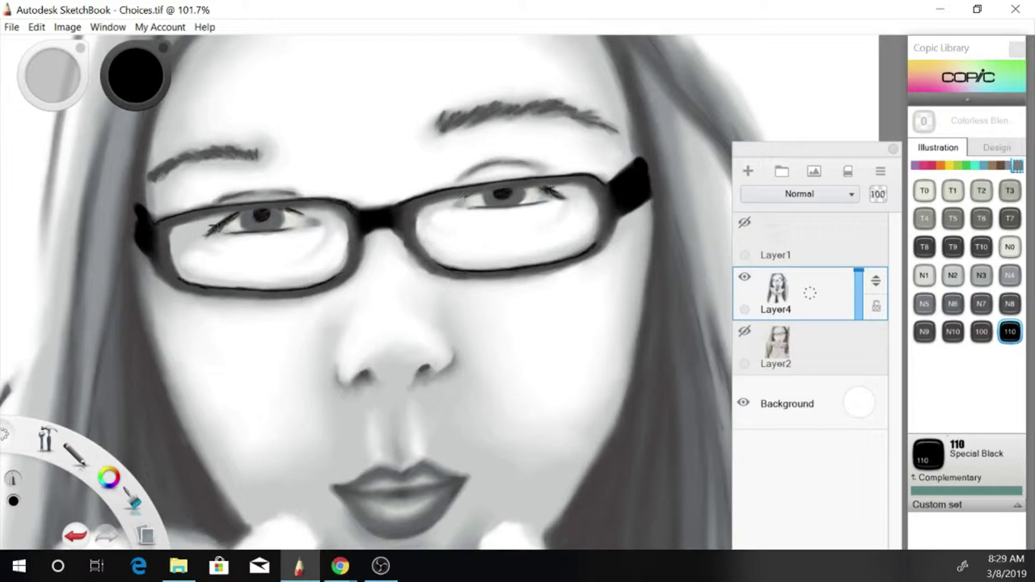
click(953, 331)
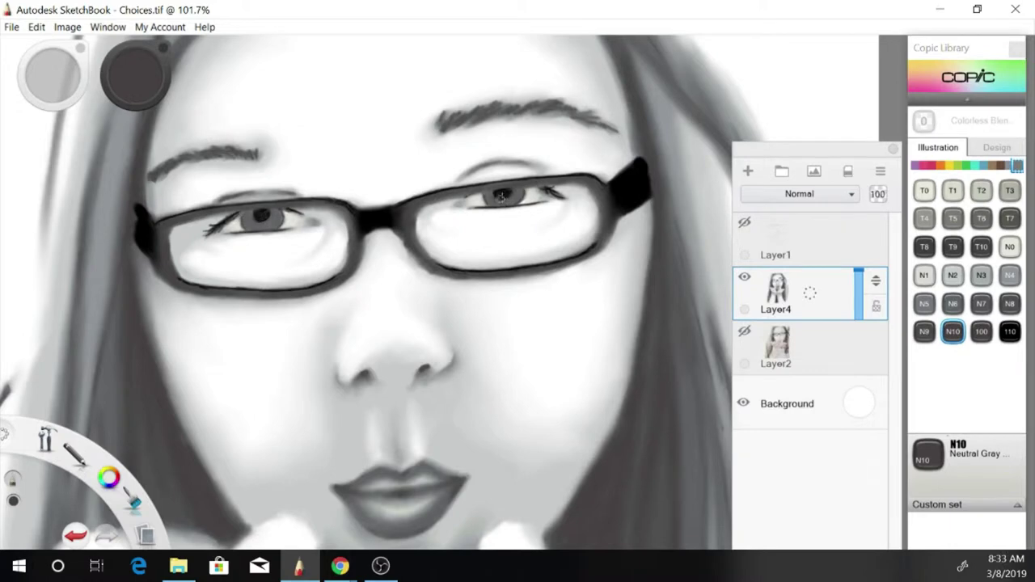
Step: Add 110 Special Black strands to the hair along both sides of the face and soften them into the gray
alt+click(212, 290)
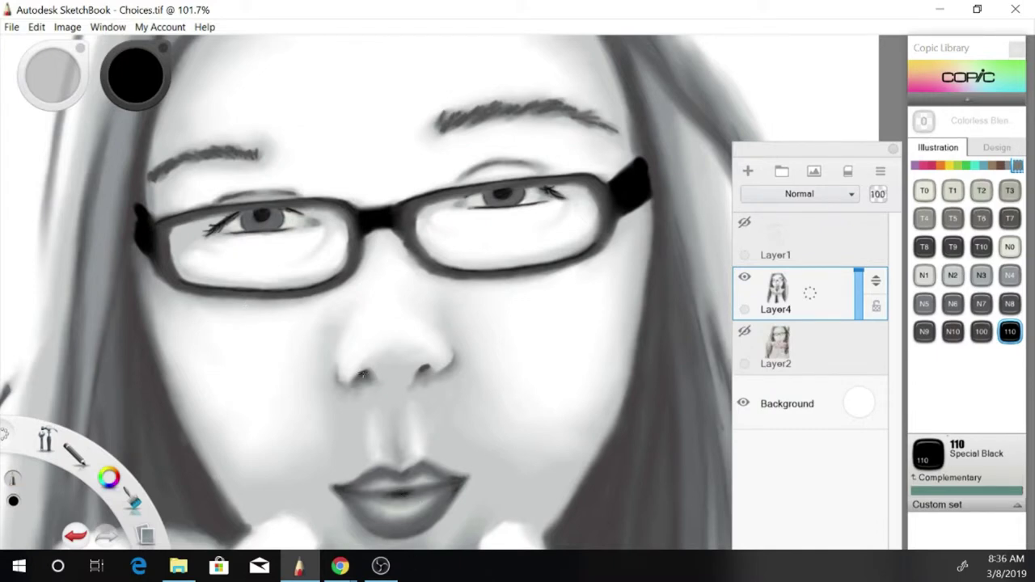
scroll(372, 140, down, 5)
mouse_move(283, 85)
mouse_down()
mouse_move(275, 291)
mouse_move(318, 328)
mouse_up()
mouse_move(278, 143)
mouse_down()
mouse_move(293, 81)
mouse_move(283, 300)
mouse_move(316, 325)
mouse_move(271, 136)
mouse_up()
mouse_move(387, 54)
mouse_down()
mouse_move(475, 113)
mouse_move(490, 214)
mouse_move(457, 328)
mouse_move(492, 283)
mouse_move(489, 333)
mouse_up()
drag(495, 199, 508, 275)
drag(505, 238, 516, 311)
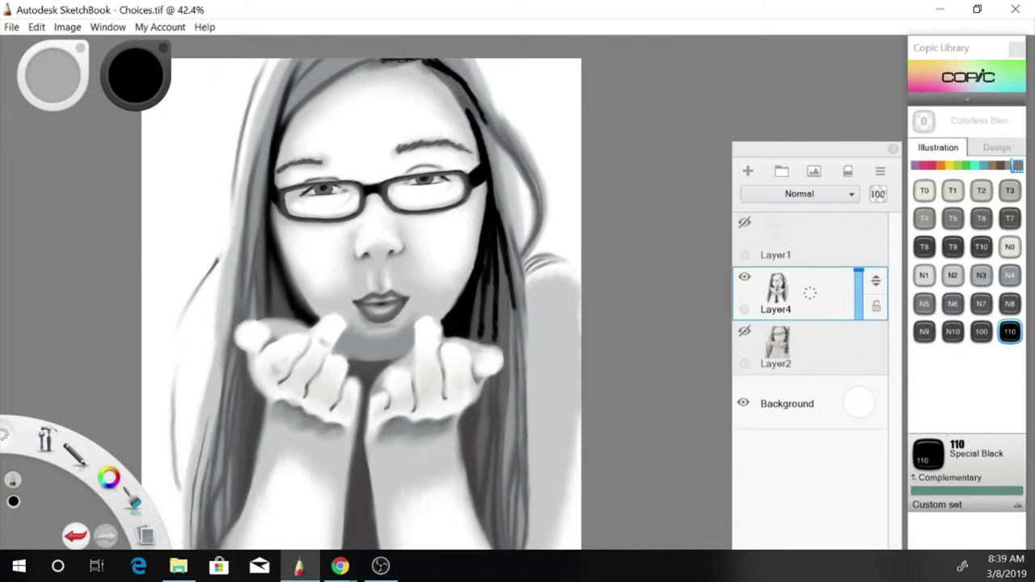
mouse_move(437, 58)
mouse_down()
mouse_move(473, 121)
mouse_move(495, 234)
mouse_move(480, 242)
mouse_move(495, 336)
mouse_up()
Step: Fill the gap between the forearms and the shadows below both hands with 110 Special Black
mouse_move(373, 360)
mouse_down()
mouse_move(380, 376)
mouse_move(360, 510)
mouse_up()
drag(346, 376, 369, 498)
drag(267, 386, 251, 408)
mouse_move(243, 356)
mouse_down()
mouse_move(246, 509)
mouse_move(250, 405)
mouse_up()
drag(355, 465, 360, 546)
drag(466, 408, 470, 477)
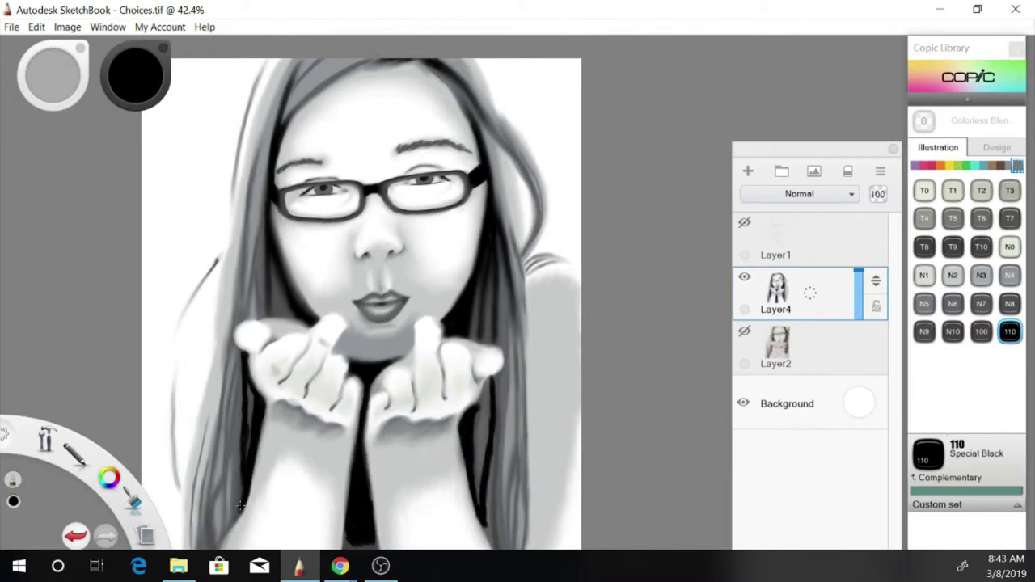
Step: Deepen the long hair strands beside the hands and forearms with 110 Special Black and blend them
drag(680, 468, 680, 335)
drag(220, 328, 207, 422)
drag(495, 343, 508, 433)
mouse_move(347, 465)
mouse_down()
mouse_move(352, 408)
mouse_move(378, 405)
mouse_up()
drag(333, 467, 339, 377)
drag(510, 438, 487, 382)
key(Home)
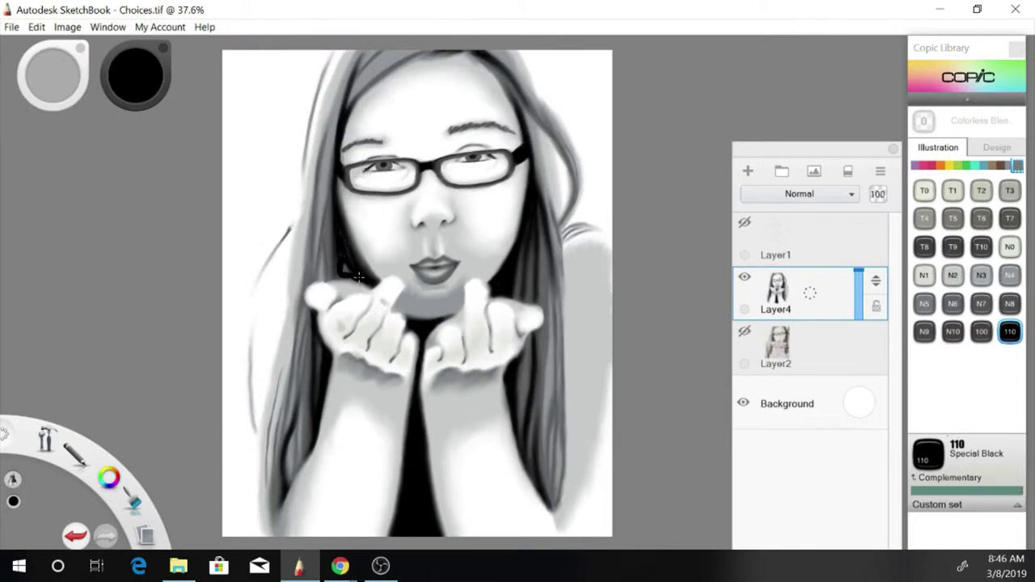
drag(293, 484, 296, 448)
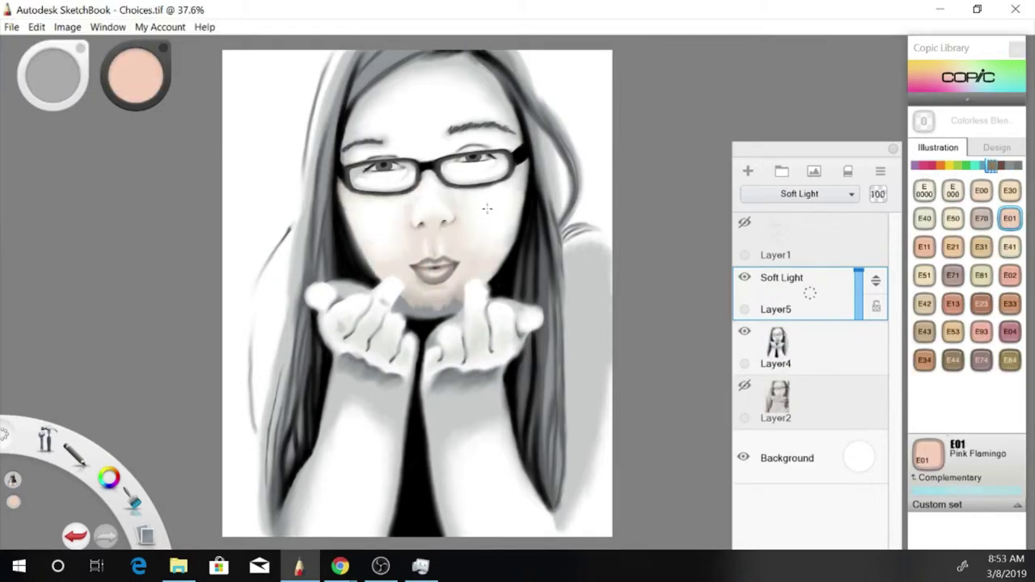
Step: Tint the face, chin and arms with E93 Tea Rose on the Soft Light layer
click(981, 331)
drag(429, 300, 469, 253)
mouse_move(356, 292)
mouse_down()
mouse_move(331, 356)
mouse_move(388, 404)
mouse_move(275, 534)
mouse_up()
mouse_move(461, 319)
mouse_down()
mouse_move(461, 461)
mouse_move(534, 324)
mouse_move(572, 524)
mouse_move(586, 324)
mouse_move(377, 247)
mouse_move(510, 242)
mouse_move(457, 73)
mouse_up()
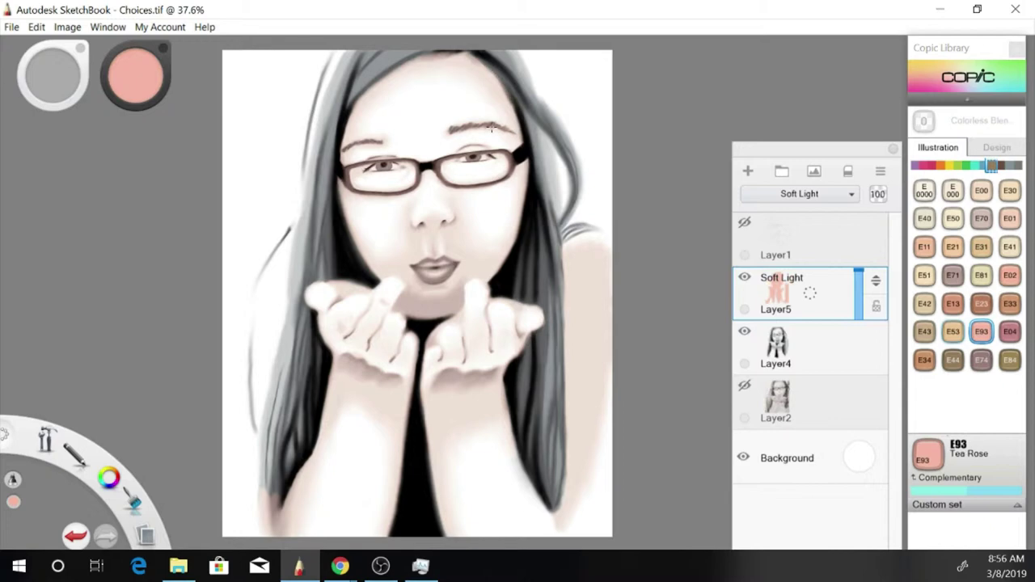
Step: Erase the Tea Rose tint from the glasses frames, irises and eyebrows
scroll(488, 178, up, 5)
drag(488, 178, 339, 308)
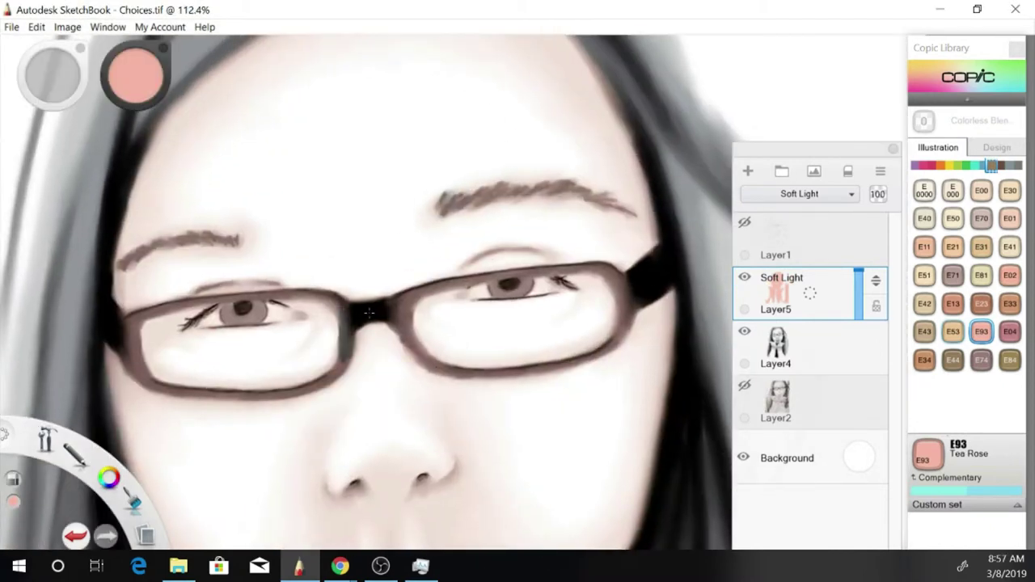
mouse_move(130, 319)
mouse_down()
mouse_move(323, 297)
mouse_move(134, 356)
mouse_move(191, 394)
mouse_move(234, 398)
mouse_up()
drag(238, 307, 259, 322)
mouse_move(389, 305)
mouse_down()
mouse_move(474, 282)
mouse_move(623, 267)
mouse_up()
drag(493, 284, 526, 296)
mouse_move(392, 301)
mouse_down()
mouse_move(406, 358)
mouse_move(496, 371)
mouse_move(628, 328)
mouse_move(624, 279)
mouse_up()
mouse_move(441, 204)
mouse_down()
mouse_move(566, 184)
mouse_move(634, 214)
mouse_up()
drag(241, 239, 131, 261)
mouse_move(356, 332)
mouse_down()
mouse_move(421, 291)
mouse_move(340, 374)
mouse_up()
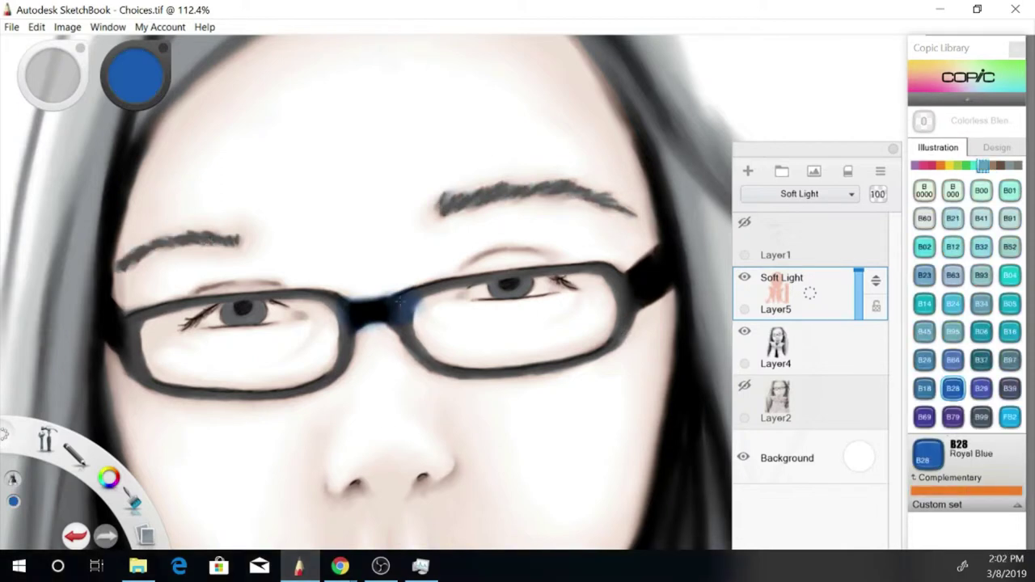
Step: Color the glasses frames around both lenses with B28 Royal Blue
key(bracketleft)
mouse_move(414, 296)
mouse_down()
mouse_move(451, 280)
mouse_move(613, 278)
mouse_up()
drag(419, 354, 655, 274)
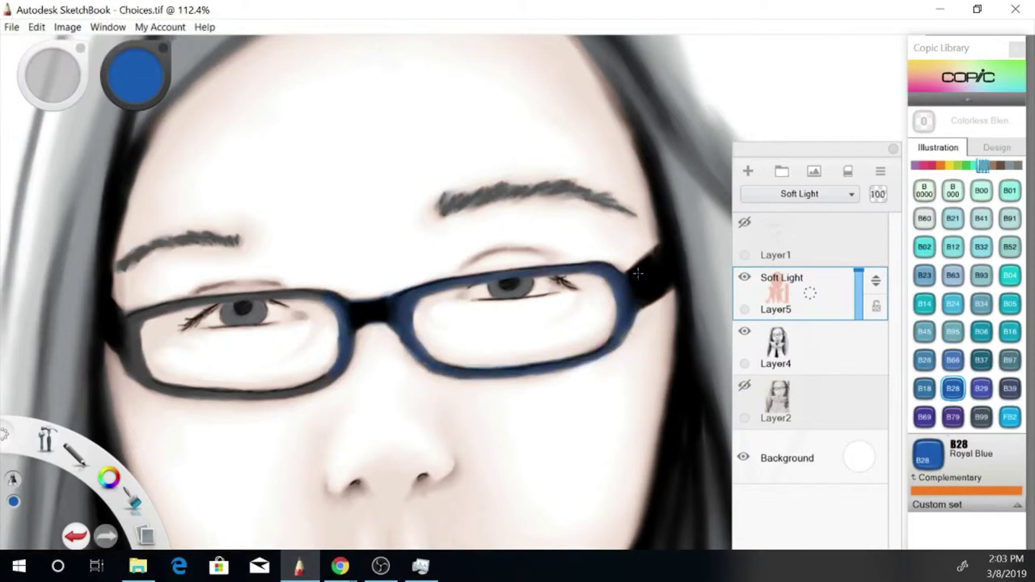
drag(328, 297, 131, 355)
drag(332, 386, 149, 381)
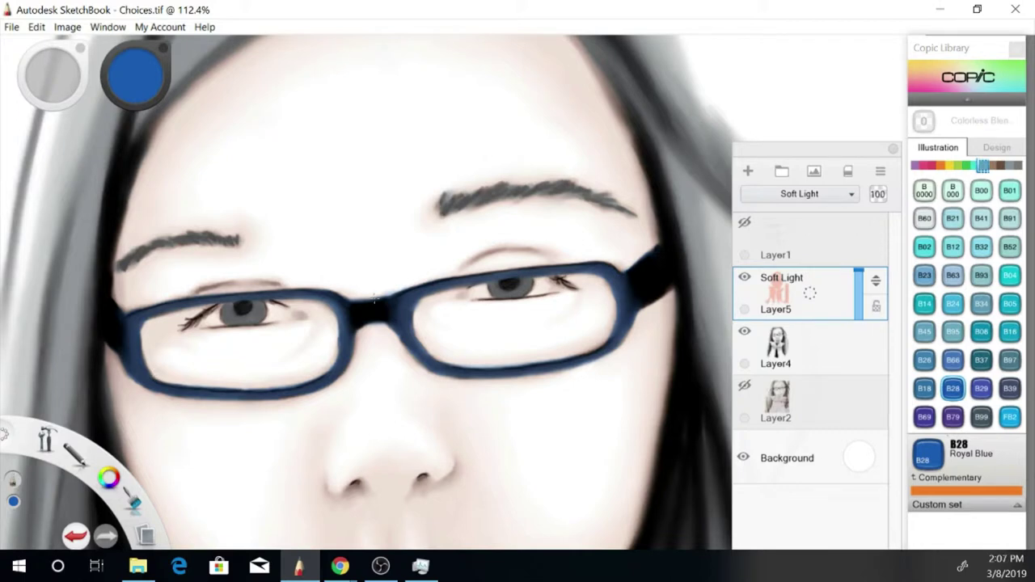
Step: Tint both irises brown with E07 Light Mahogany and E49 Dark Bark
alt+click(503, 285)
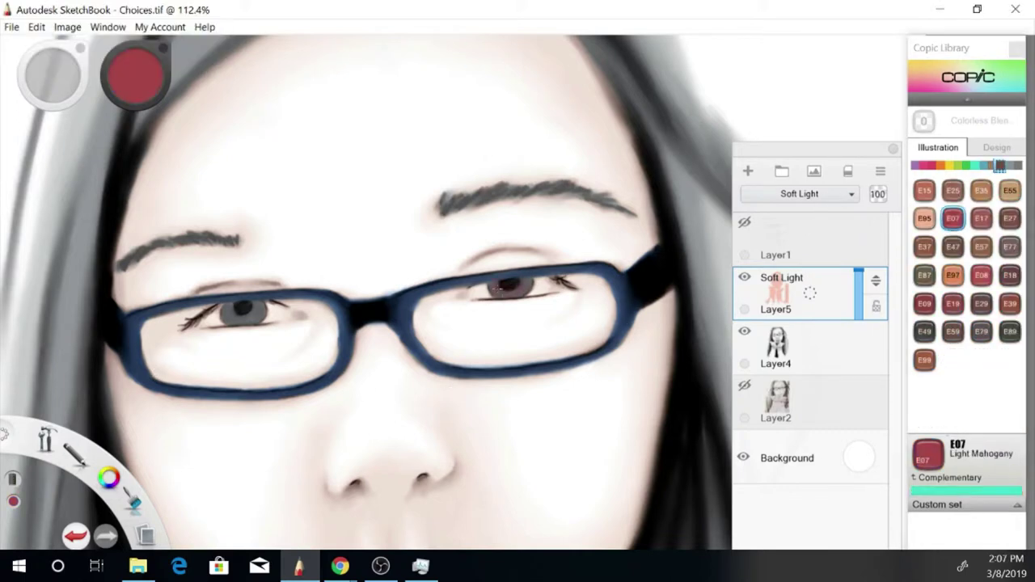
alt+click(266, 308)
alt+click(534, 297)
alt+click(501, 288)
alt+click(221, 311)
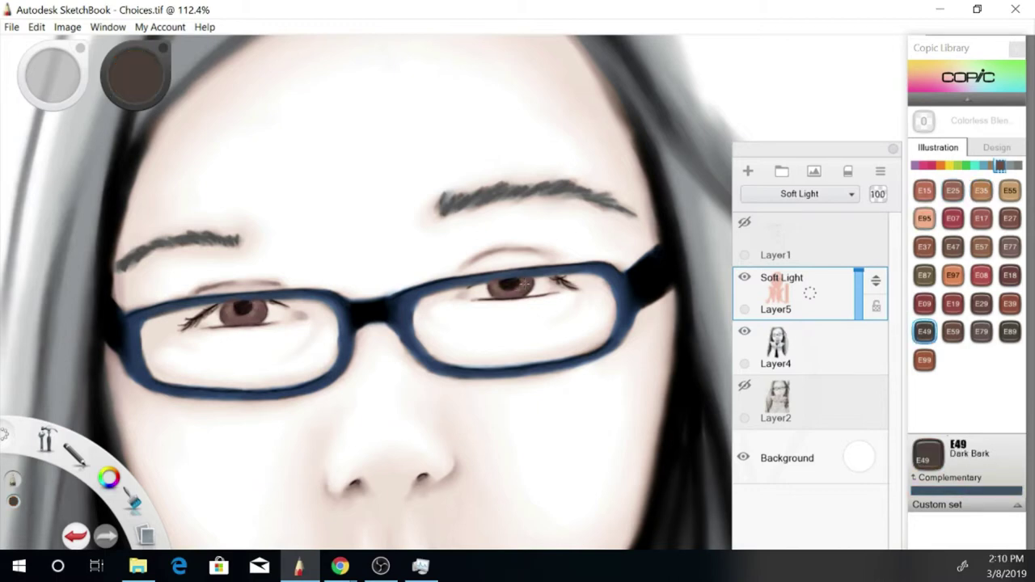
Step: Color both lips with RV29 Crimson on the Soft Light layer
scroll(525, 280, down, 3)
mouse_move(388, 339)
mouse_down()
mouse_move(437, 360)
mouse_move(409, 356)
mouse_up()
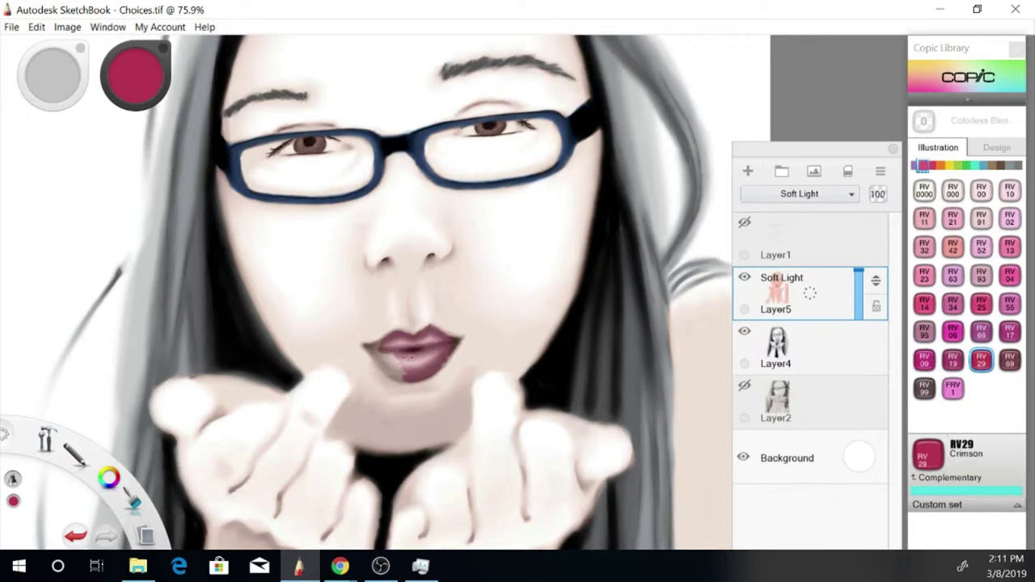
scroll(402, 444, down, 5)
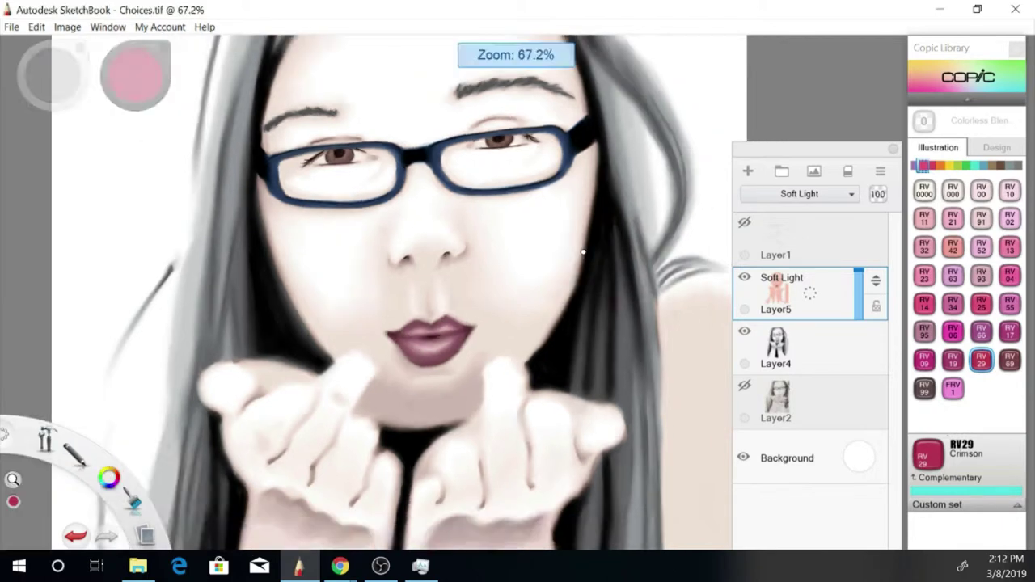
Step: Tint the hair on both sides of the face with E49 Dark Bark
alt+click(341, 201)
drag(341, 201, 295, 509)
drag(316, 228, 278, 433)
mouse_move(498, 53)
mouse_down()
mouse_move(555, 116)
mouse_move(600, 267)
mouse_move(570, 308)
mouse_move(580, 435)
mouse_up()
Step: Darken the hair strands with E49 Dark Bark on Layer6 and set its blending mode to Multiply
key(])
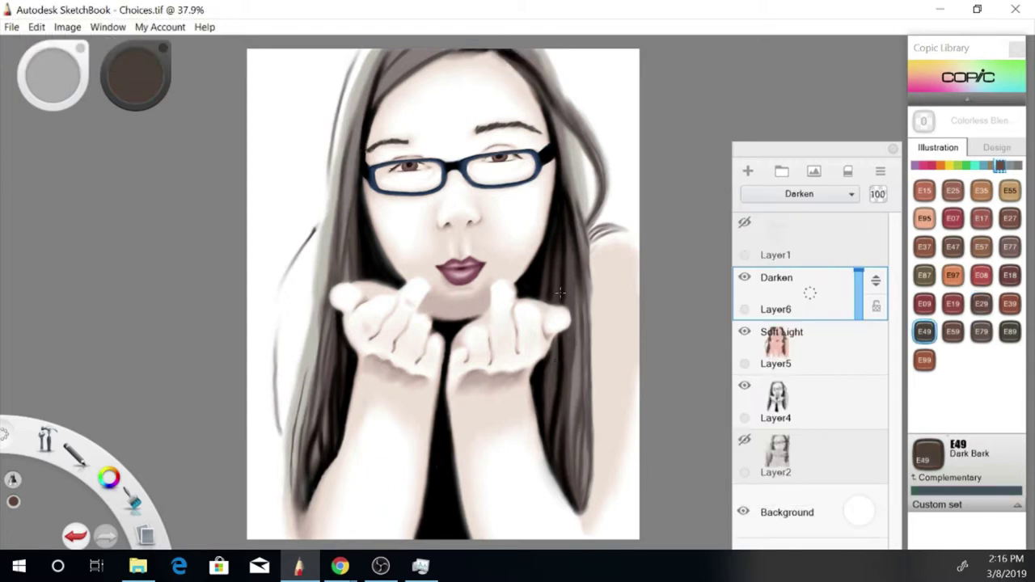
mouse_move(560, 293)
mouse_down()
mouse_move(570, 332)
mouse_move(567, 477)
mouse_up()
mouse_move(356, 170)
mouse_down()
mouse_move(332, 283)
mouse_move(338, 364)
mouse_move(312, 453)
mouse_up()
drag(560, 101, 599, 178)
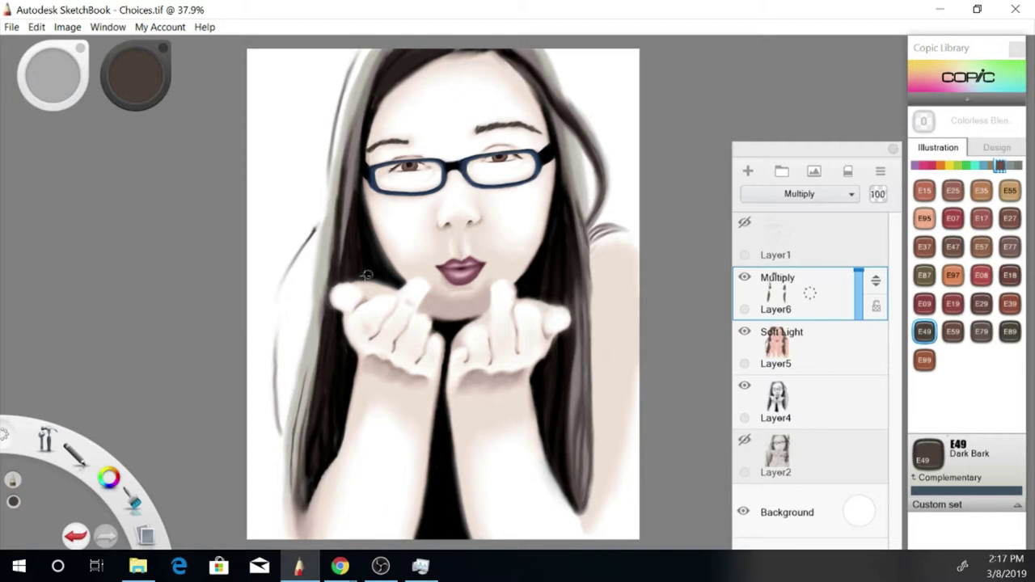
Step: Add a new Overlay layer and warm the outer hair strands with E95 Flesh Pink
click(748, 171)
click(925, 219)
drag(323, 227, 279, 429)
drag(583, 266, 588, 439)
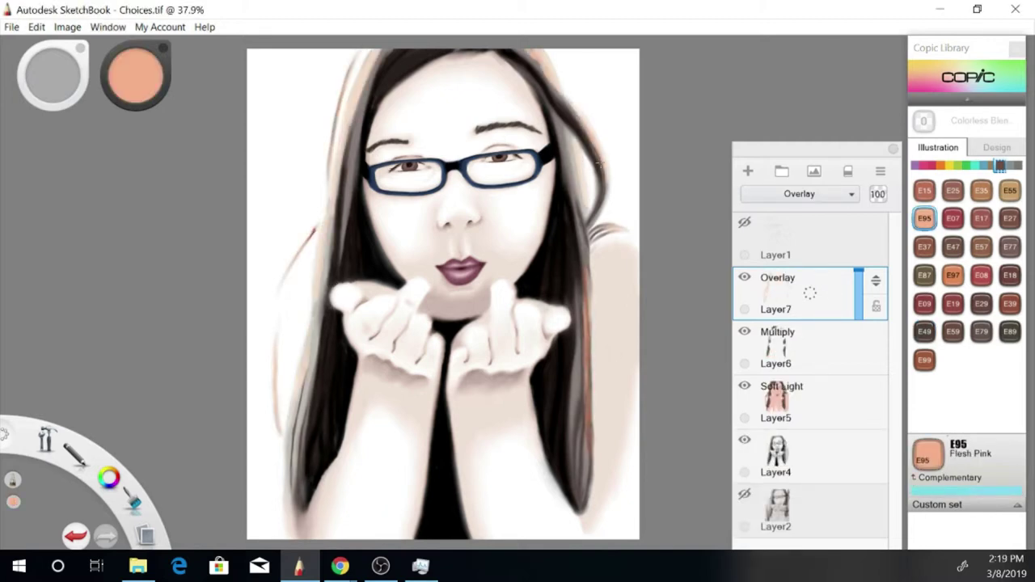
Step: Try other blending modes on Layer7 for the Flesh Pink hair tint
click(799, 194)
click(774, 288)
scroll(799, 194, down, 4)
click(799, 194)
scroll(835, 292, down, 5)
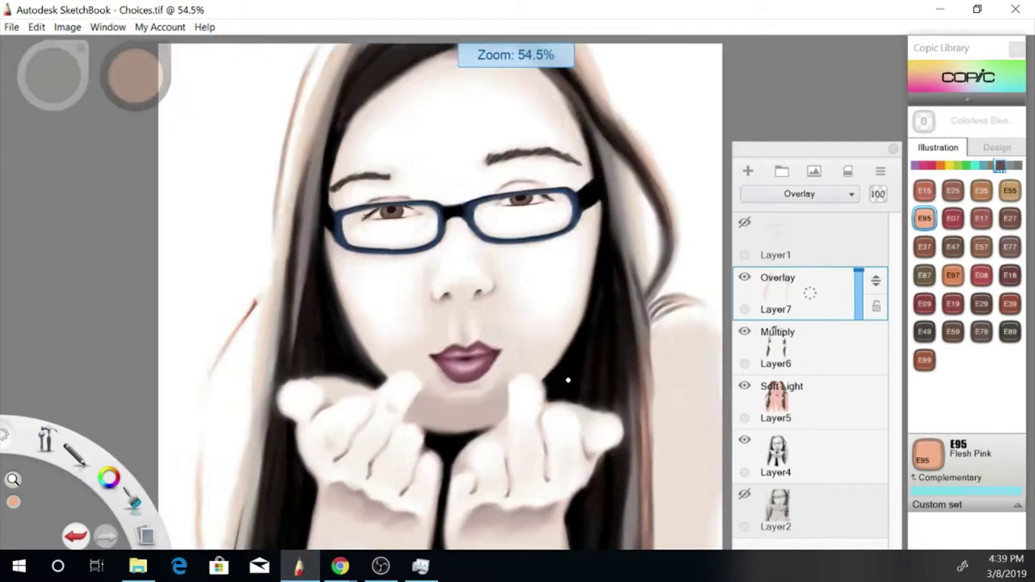
Step: Darken the mouth opening and lips with RV99 Argyle Purple and brighten both lips with RV95 Baby Blossoms
scroll(566, 377, up, 5)
click(924, 388)
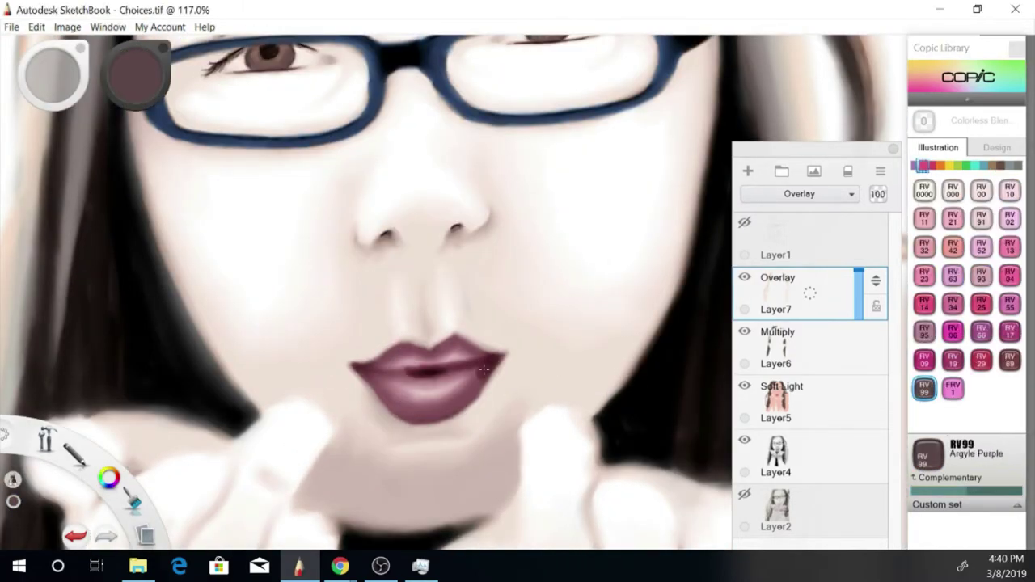
drag(420, 368, 396, 411)
click(925, 332)
drag(401, 360, 465, 351)
drag(400, 393, 457, 389)
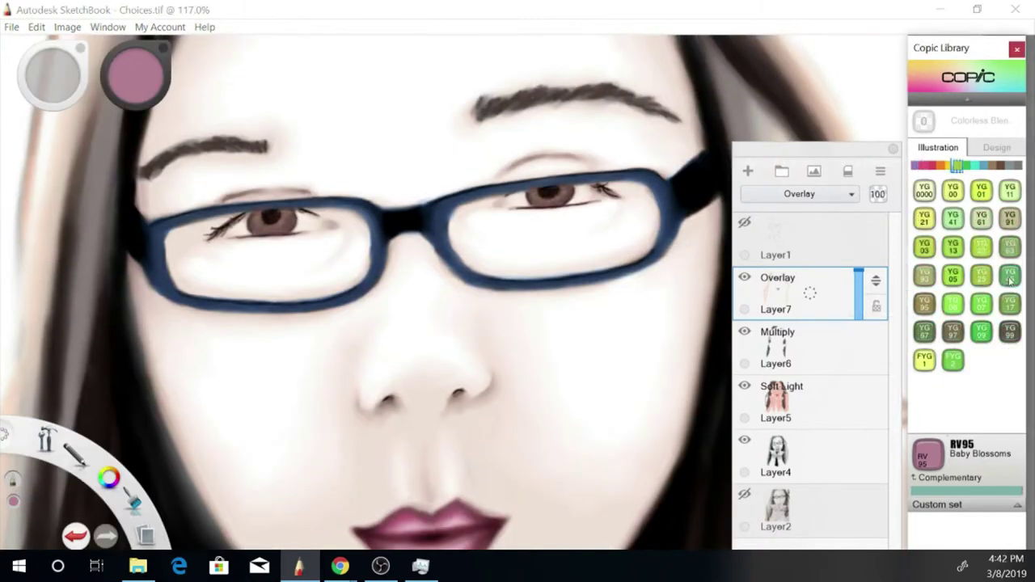
Step: Recolor both irises green on the Overlay layer with Copic yellow-greens, including YG45 and YG03 Yellow Green
click(1009, 275)
mouse_move(263, 218)
mouse_down()
mouse_move(287, 227)
mouse_move(267, 228)
mouse_up()
click(925, 331)
click(982, 332)
click(925, 247)
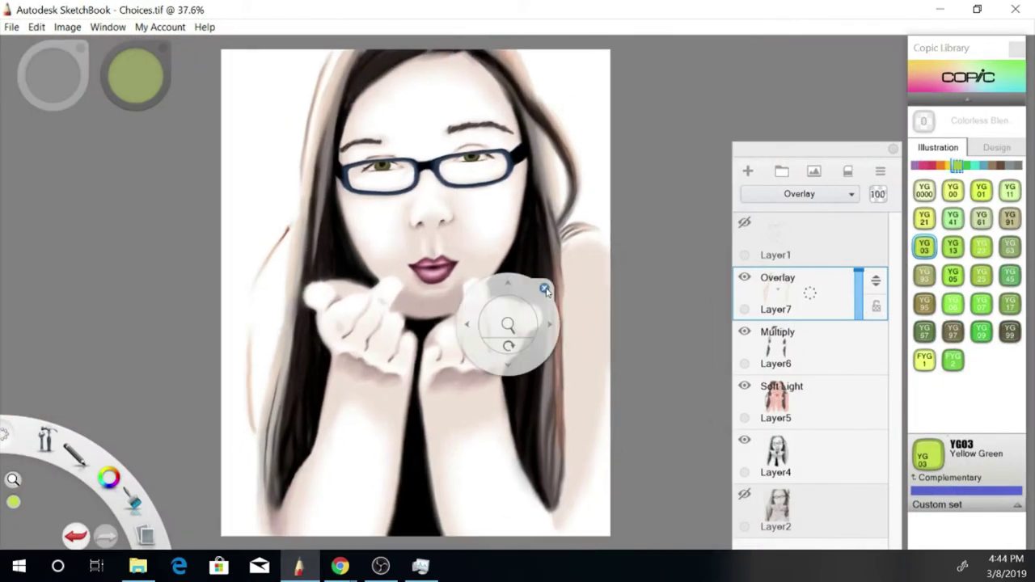
Step: Undo the last stroke and shade below the palms with E74 Cocoa Brown on the Multiply layer
key(bracketright)
key(ctrl+z)
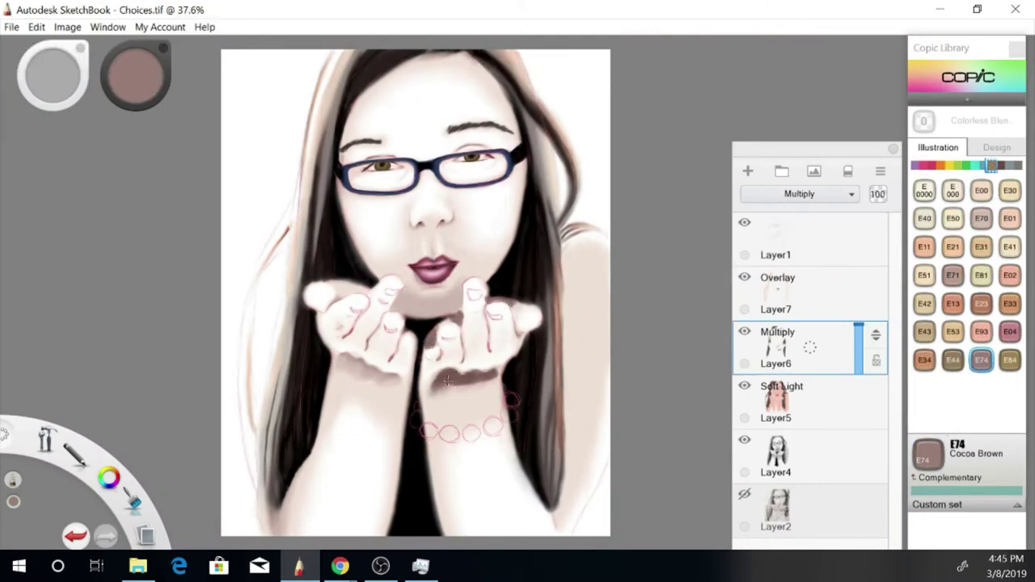
drag(448, 380, 465, 373)
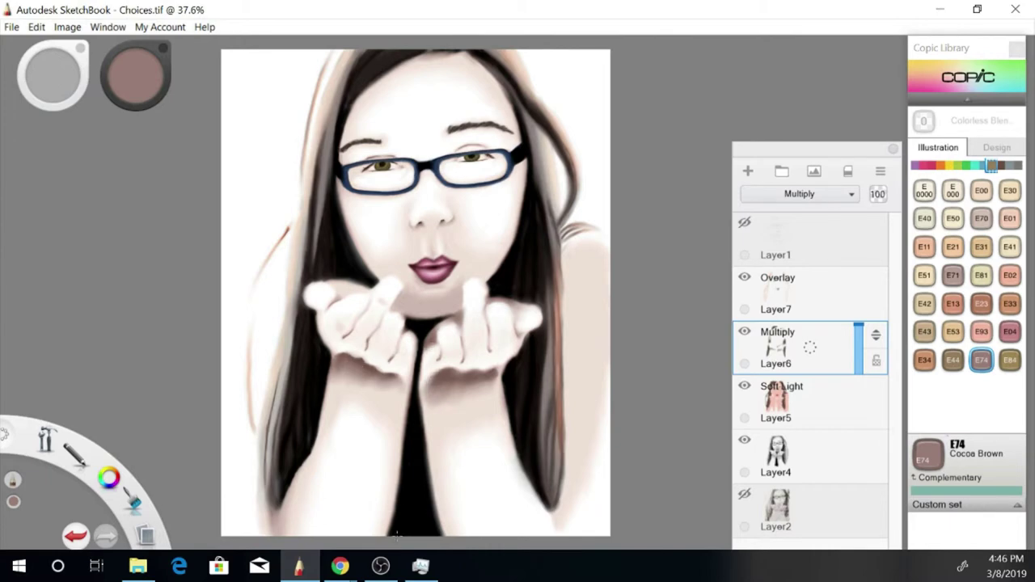
Step: Contour the face edges, nose, forehead, arms and shoulder with E70 Ash Rose on the Multiply layer
click(981, 219)
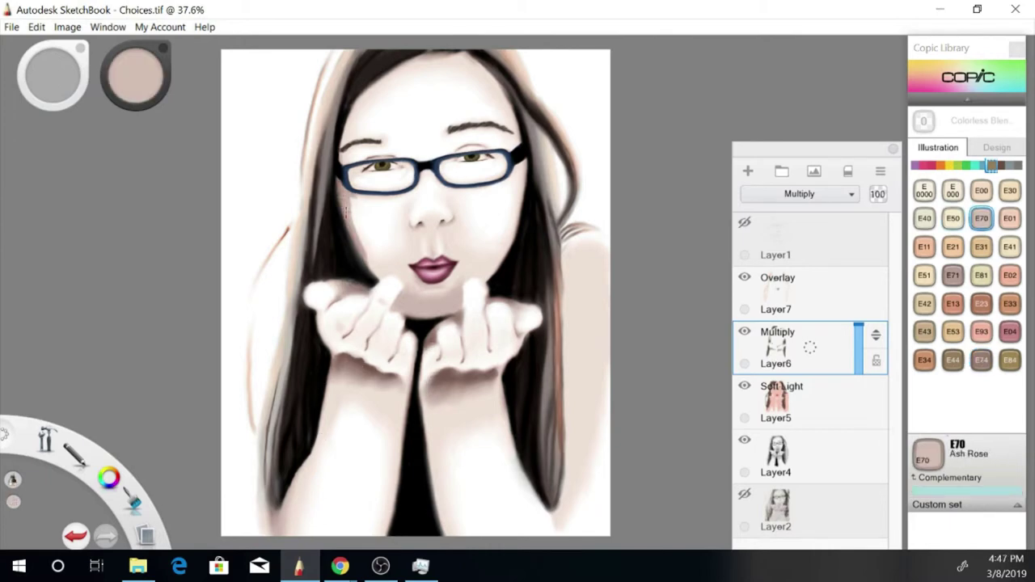
drag(356, 243, 502, 226)
key([)
drag(444, 194, 450, 204)
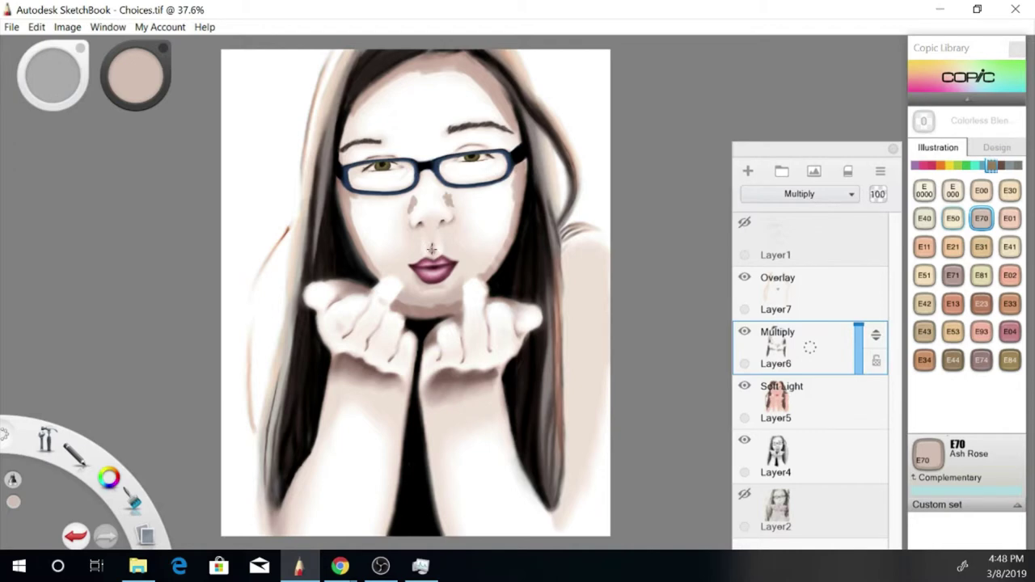
drag(378, 102, 440, 67)
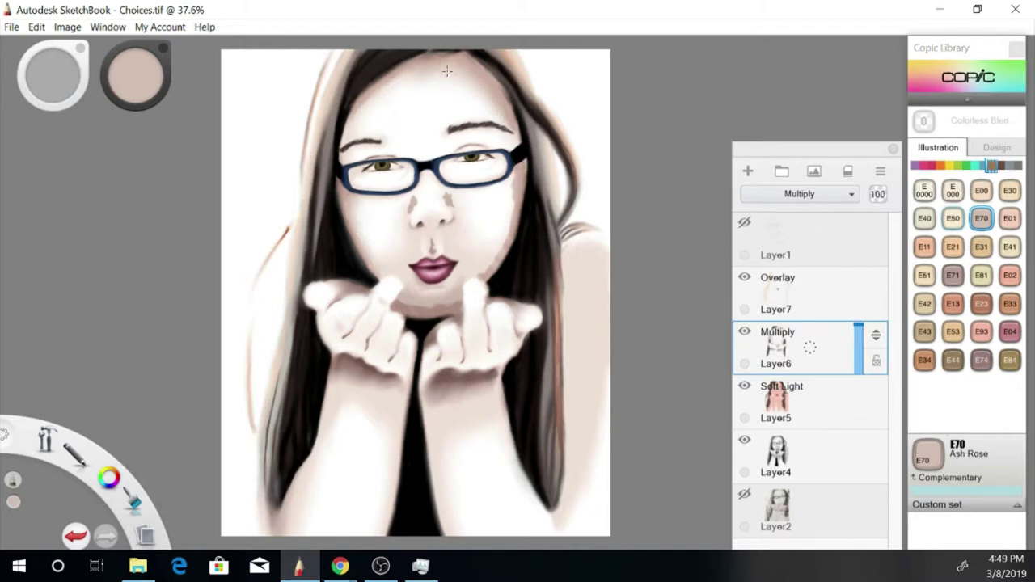
mouse_move(265, 518)
mouse_down()
mouse_move(559, 518)
mouse_move(578, 439)
mouse_move(578, 371)
mouse_move(270, 530)
mouse_up()
mouse_move(534, 517)
mouse_down()
mouse_move(576, 412)
mouse_move(585, 282)
mouse_up()
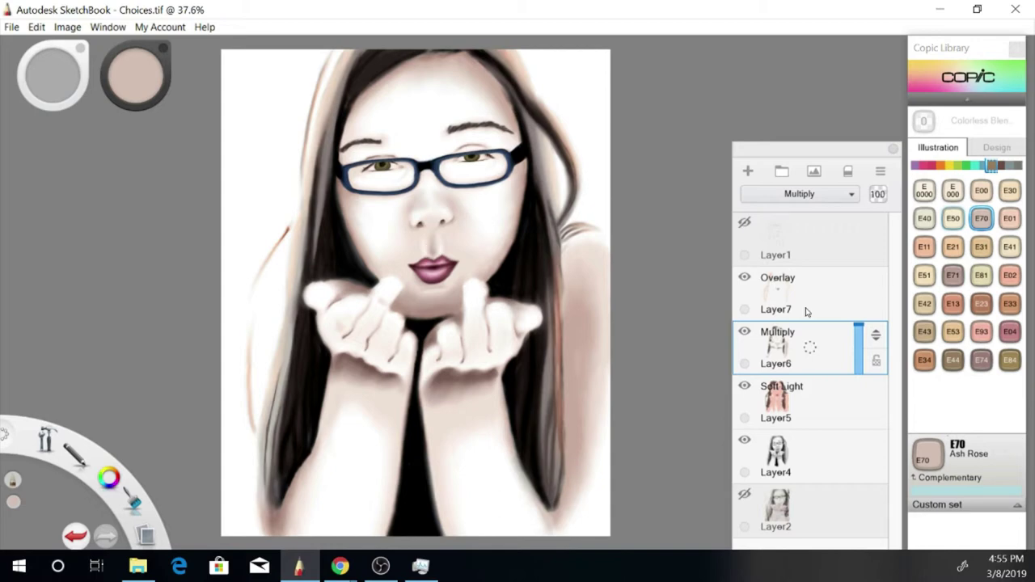
Step: Add a Hard Light layer, draw a vertical V09 Violet line down the canvas center, and show the toolbar
click(748, 170)
click(799, 195)
click(924, 417)
click(75, 460)
click(107, 26)
click(108, 26)
click(121, 43)
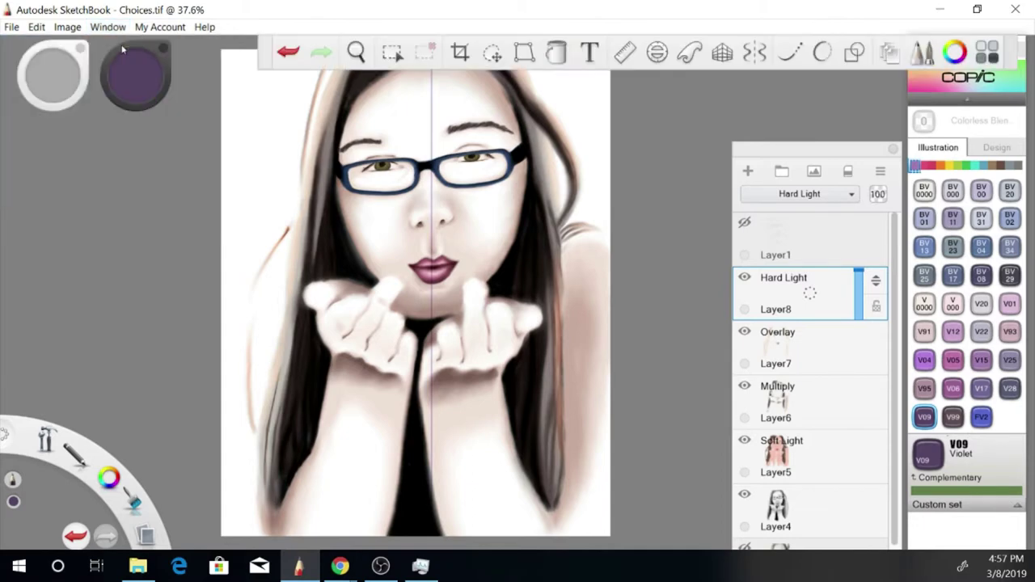
Step: Try flood filling the right half of the canvas with R29 and R59 Cardinal reds
click(557, 52)
click(518, 324)
click(931, 165)
click(981, 360)
click(924, 388)
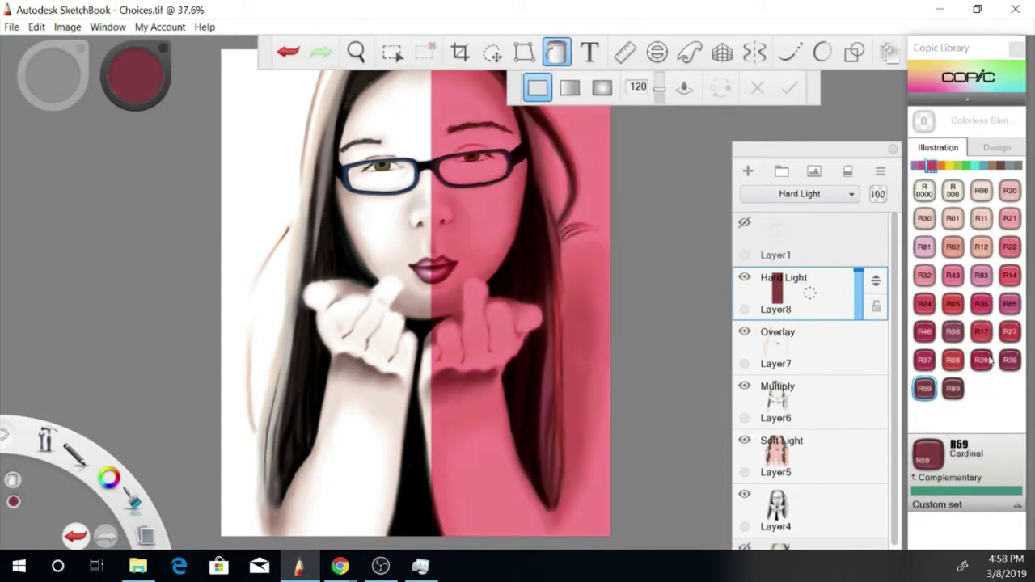
Step: Flood fill the left half of the canvas with a turquoise Copic color on the Hard Light layer
click(974, 165)
click(324, 324)
click(953, 304)
click(1011, 275)
click(925, 360)
Step: Try V06 Lavender as the fill for the right half of the canvas
click(994, 165)
click(953, 331)
click(517, 323)
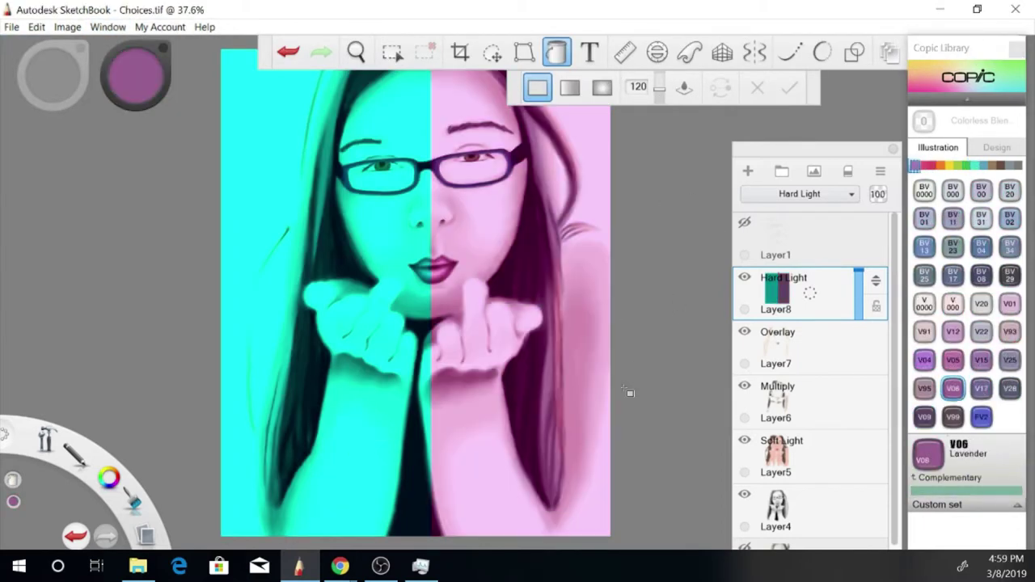
Step: Flood fill the right half of the canvas with R29 Lipstick Red
click(931, 165)
click(925, 360)
click(518, 324)
click(981, 360)
click(448, 518)
Step: Erase the turquoise and red fills over the face, hair, hands and arms, and lower Layer8's opacity to 63
mouse_move(429, 502)
mouse_down()
mouse_move(431, 58)
mouse_move(426, 195)
mouse_up()
key(])
mouse_move(469, 243)
mouse_down()
mouse_move(405, 243)
mouse_move(453, 122)
mouse_move(385, 43)
mouse_move(312, 284)
mouse_move(304, 509)
mouse_move(380, 299)
mouse_move(442, 335)
mouse_move(518, 502)
mouse_move(477, 307)
mouse_move(536, 340)
mouse_move(550, 255)
mouse_move(522, 89)
mouse_move(453, 56)
mouse_up()
key(])
mouse_move(291, 192)
mouse_down()
mouse_move(412, 66)
mouse_move(371, 301)
mouse_up()
mouse_move(455, 305)
mouse_down()
mouse_move(511, 306)
mouse_move(484, 277)
mouse_move(501, 126)
mouse_move(468, 71)
mouse_move(366, 85)
mouse_move(501, 96)
mouse_move(425, 38)
mouse_move(509, 54)
mouse_move(584, 252)
mouse_move(597, 453)
mouse_up()
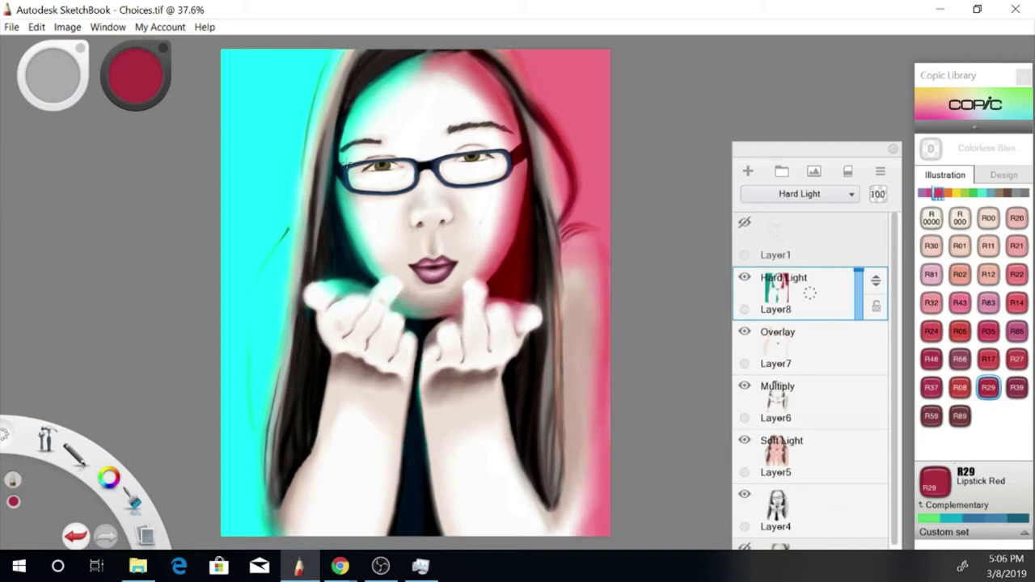
drag(596, 463, 599, 534)
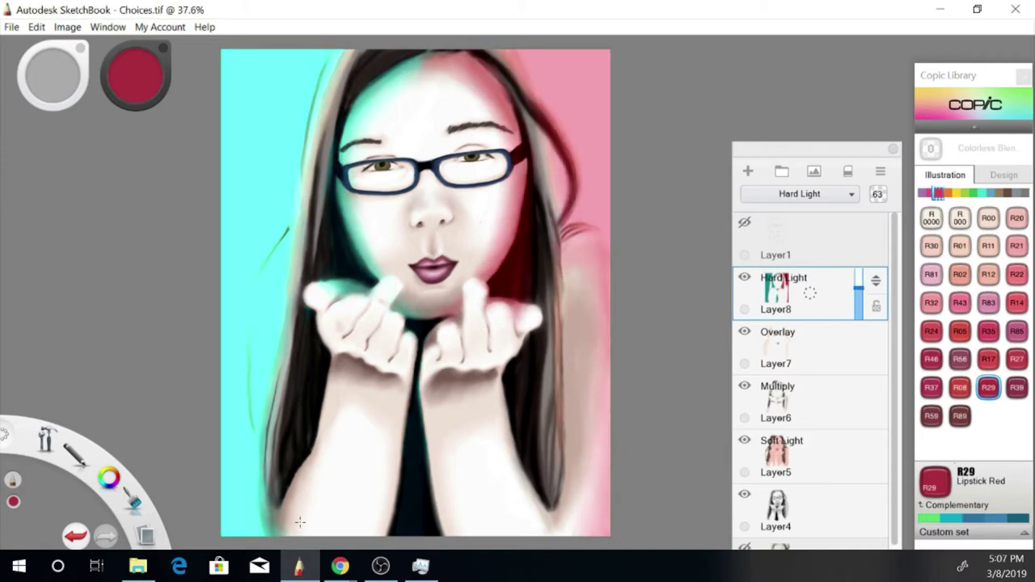
Step: Add a Soft Glow layer and stamp B24 Sky bubbles around the hands and forearm
click(748, 170)
click(799, 193)
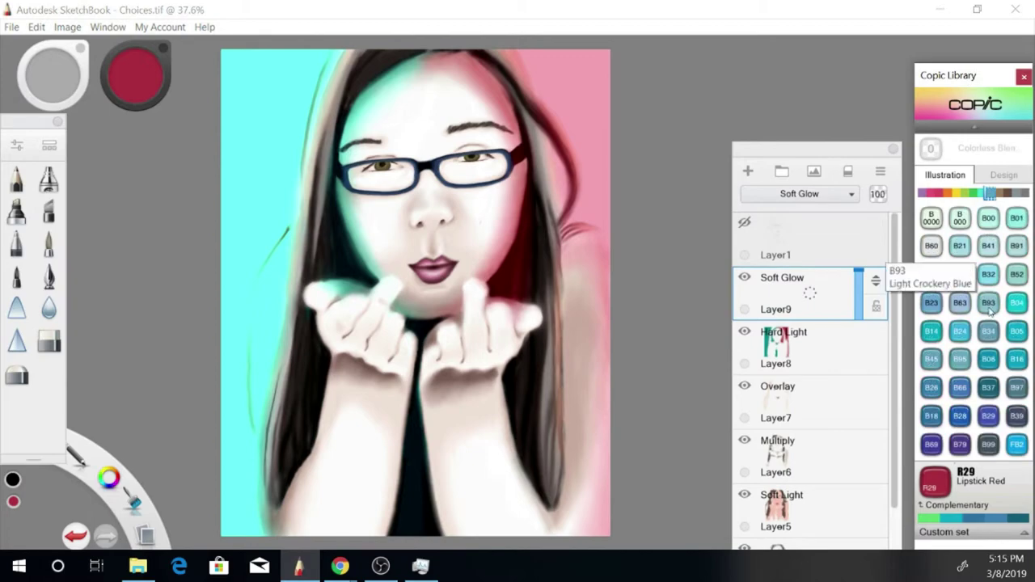
click(960, 331)
click(313, 392)
click(302, 449)
click(413, 317)
Step: Compare several blending modes for the bubble layer and set it to Hard Light
click(799, 194)
click(770, 353)
click(799, 194)
click(774, 288)
click(799, 193)
click(781, 422)
click(800, 193)
click(780, 459)
click(856, 191)
click(781, 422)
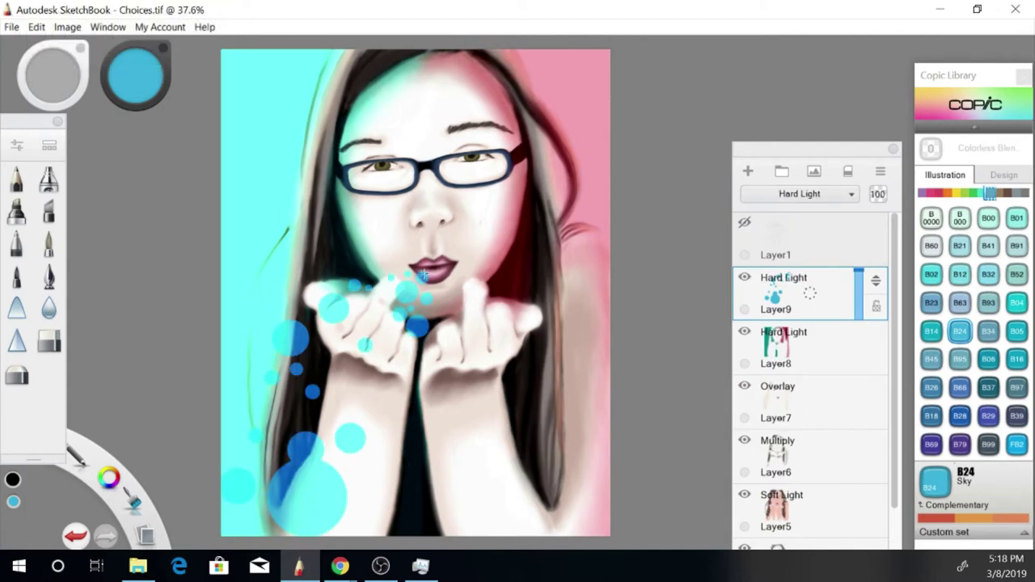
Step: Stamp more B24 Sky bubbles over the forearm and pick B37 Antwerp Blue
key(])
click(338, 416)
click(390, 388)
click(989, 387)
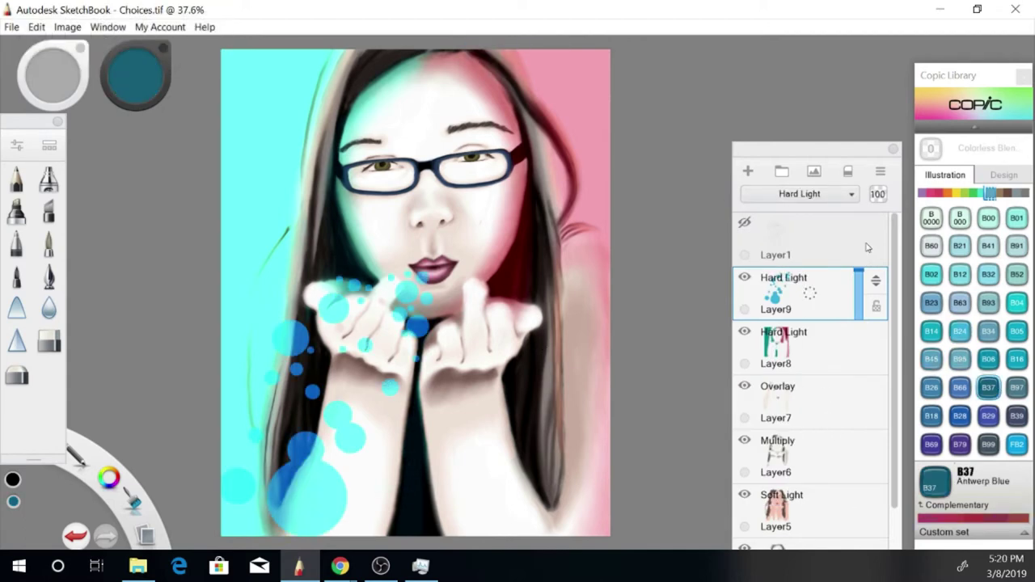
Step: Add a Saturation layer above the bubble layer and stamp B37 Antwerp Blue circles over the existing bubbles
click(747, 171)
key(])
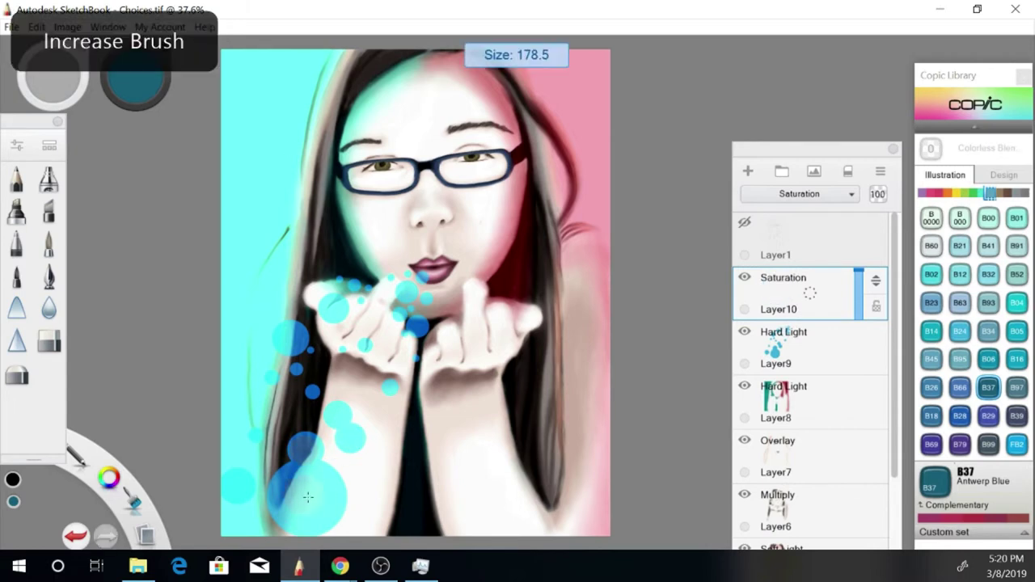
click(305, 488)
key([)
key(bracketleft)
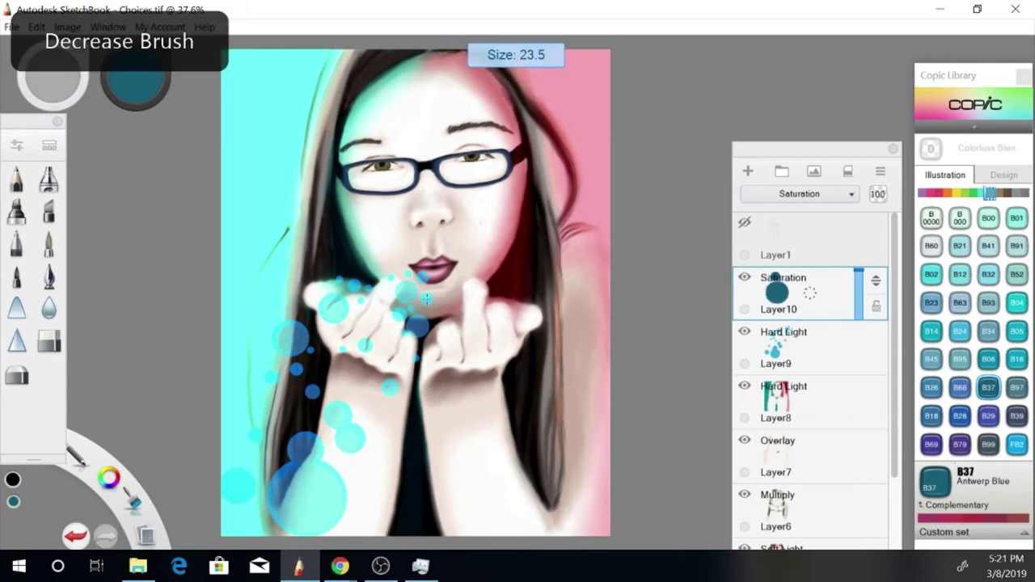
key(ctrl+z)
click(238, 485)
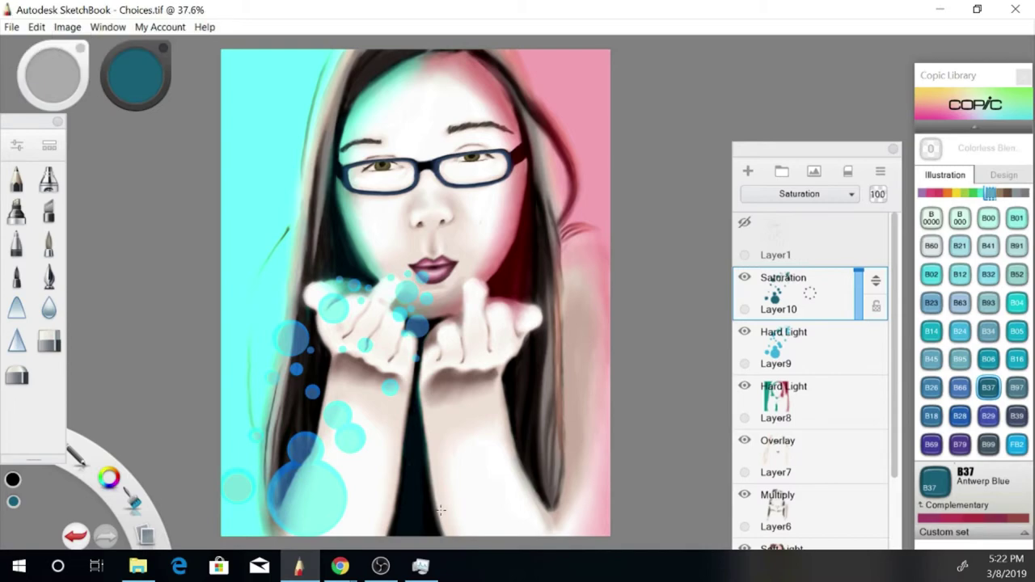
Step: Compare several blending modes for Layer10 and set it to Color Dodge
key(shift+plus)
key(shift+plus)
key(shift+plus)
key(shift+plus)
key(shift+plus)
key(shift+plus)
key(shift+plus)
key(shift+plus)
key(shift+plus)
key(shift+plus)
key(shift+plus)
key(shift+plus)
key(shift+plus)
key(shift+plus)
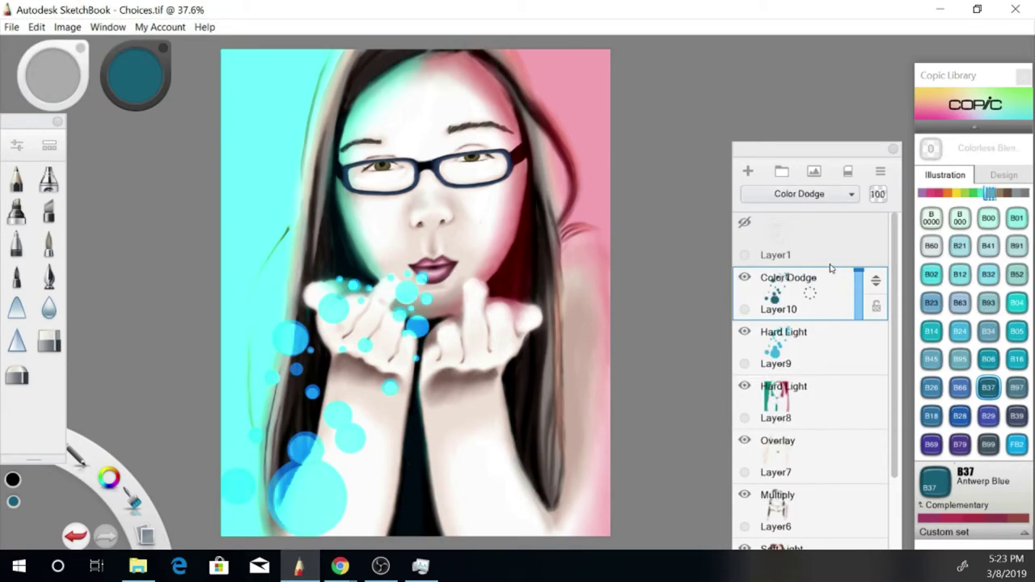
key(shift+plus)
key(shift+plus)
key(shift+plus)
key(shift+plus)
key(shift+plus)
key(shift+plus)
key(shift+plus)
key(shift+plus)
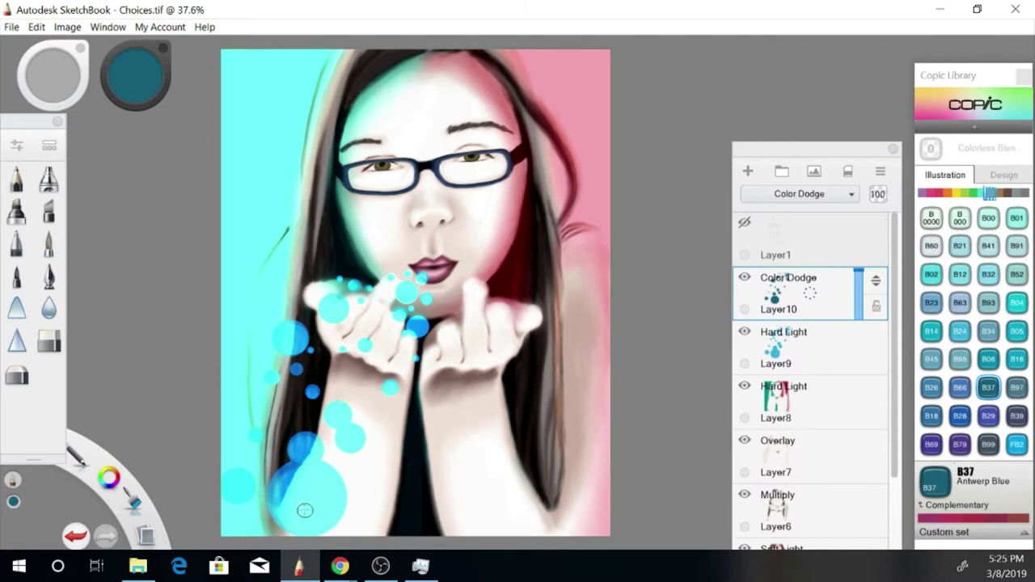
Step: Set Layer10's blending mode to Soft Glow and lower the opacity of the background color layer, Layer8, to 45
key(alt+bracketleft)
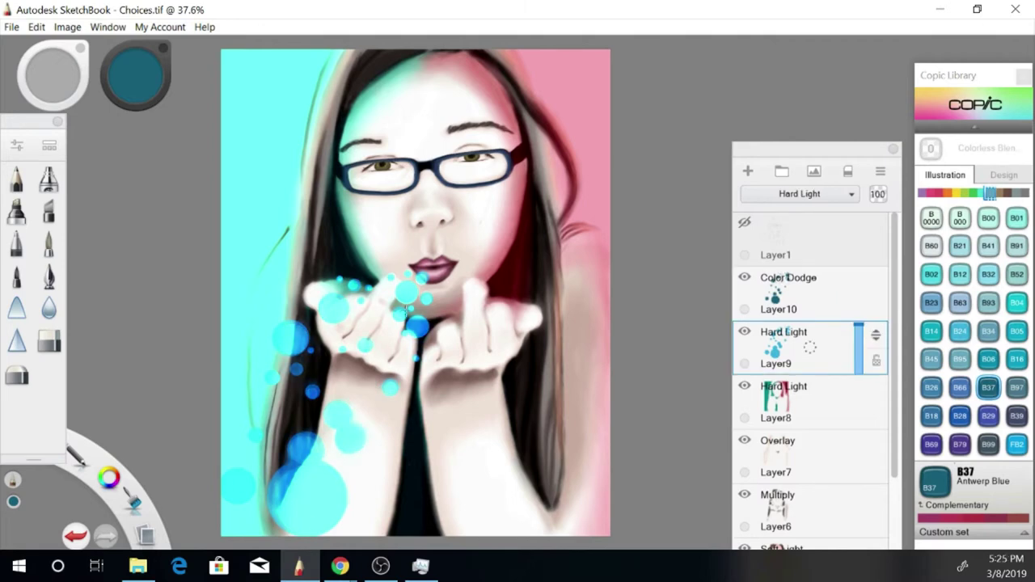
key(alt+bracketright)
key(shift+plus)
key(shift+plus)
key(shift+plus)
click(863, 408)
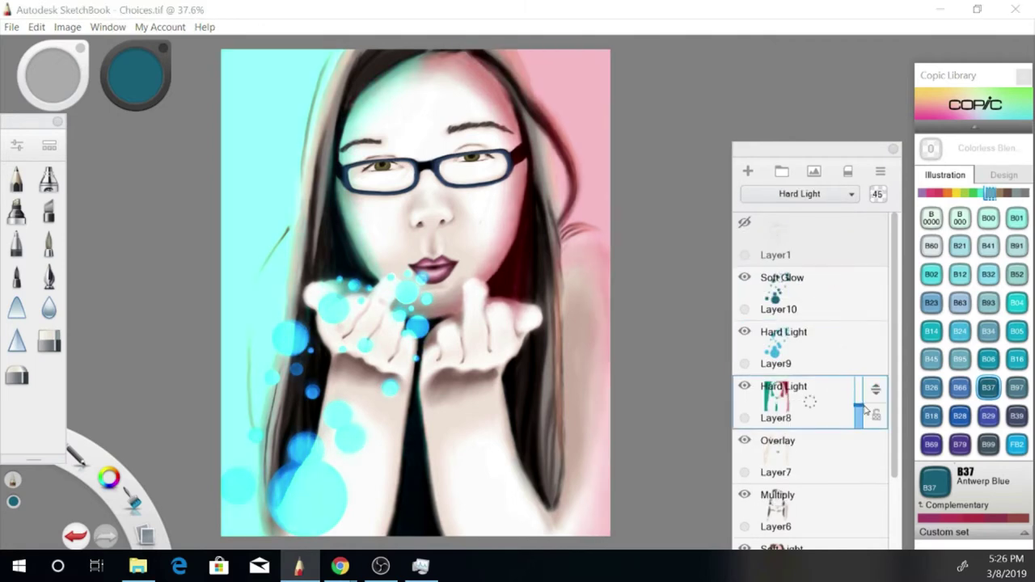
Step: Switch to Layer9 and stamp additional B79 bubbles beside the hair and above the hand
click(853, 351)
click(960, 444)
key(bracketright)
key(bracketleft)
click(235, 442)
click(275, 418)
click(333, 384)
click(376, 259)
key(alt+bracketright)
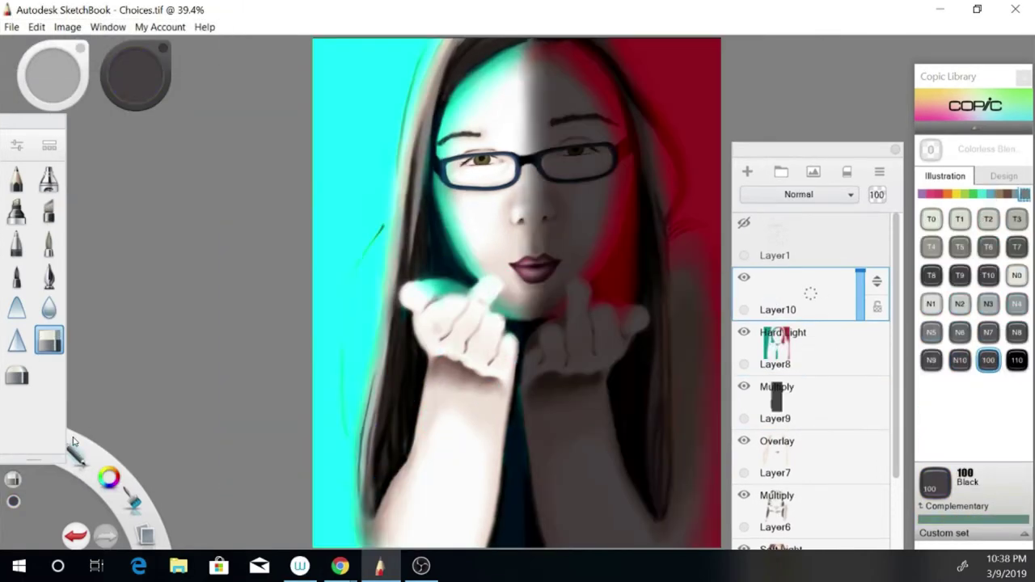
Step: Pick B97 Night Blue and stamp medium and large bubbles around the cyan-side hand and forearm on Layer10
key(ctrl+b)
key(ctrl+b)
click(982, 195)
click(1017, 388)
key(bracketright)
key(bracketright)
key(bracketright)
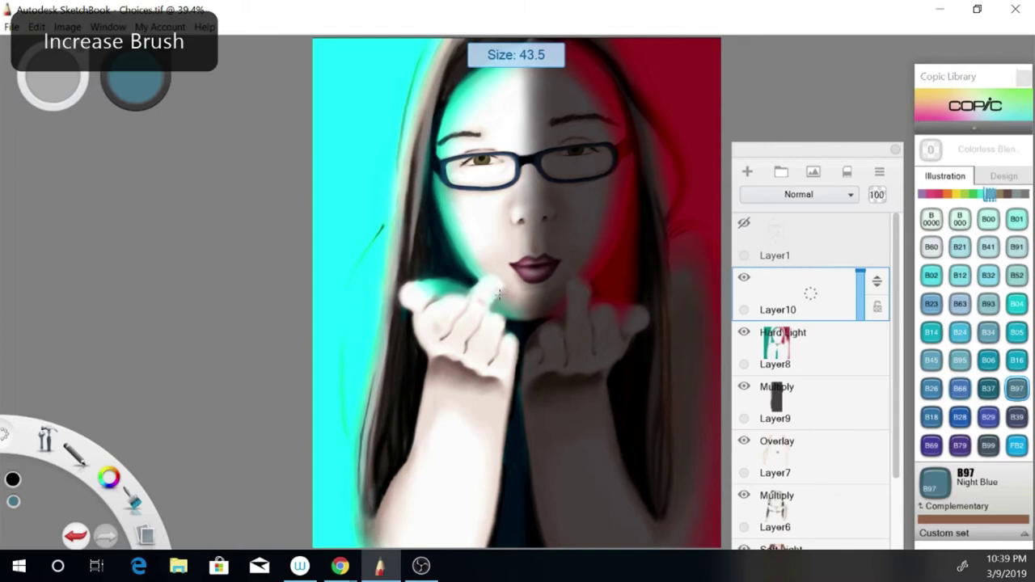
click(445, 296)
click(382, 332)
click(370, 375)
click(486, 371)
click(363, 498)
click(409, 435)
click(343, 422)
Step: Stamp smaller B97 Night Blue bubbles around the fingers, toward the lips and along the forearm
key(bracketleft)
key(bracketleft)
key(bracketleft)
click(348, 343)
click(505, 334)
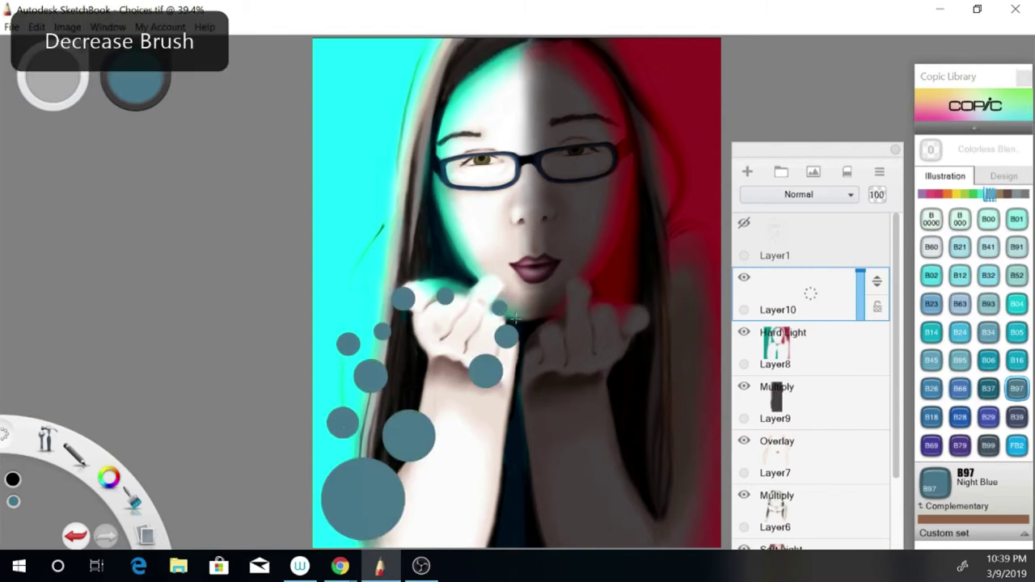
mouse_move(471, 279)
mouse_down()
mouse_move(512, 276)
mouse_move(520, 299)
mouse_up()
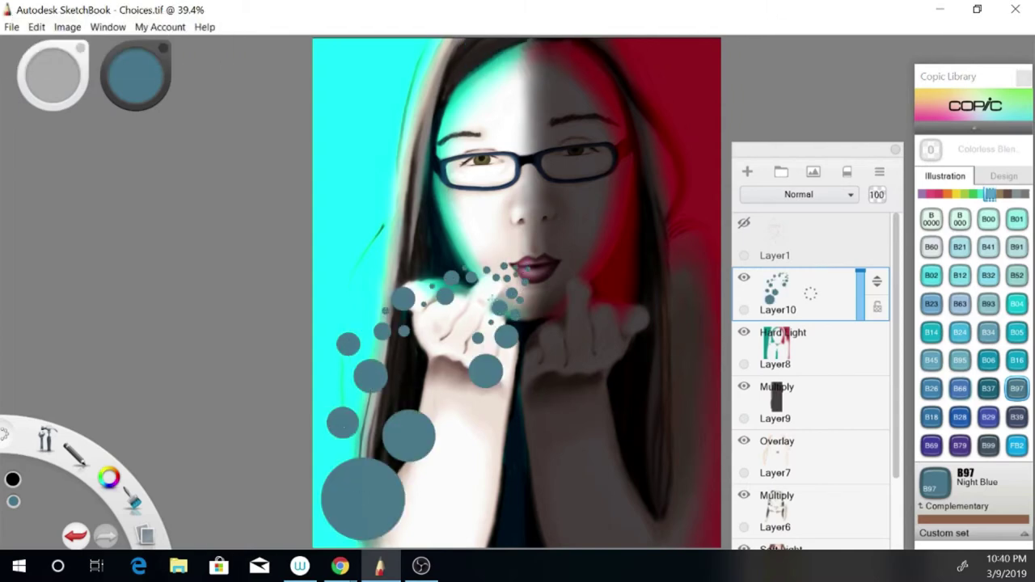
click(473, 502)
Step: Stamp B39 Prussian Blue centers inside the larger bubbles, leaving a B97 rim around each
key(bracketright)
click(1017, 417)
key(bracketright)
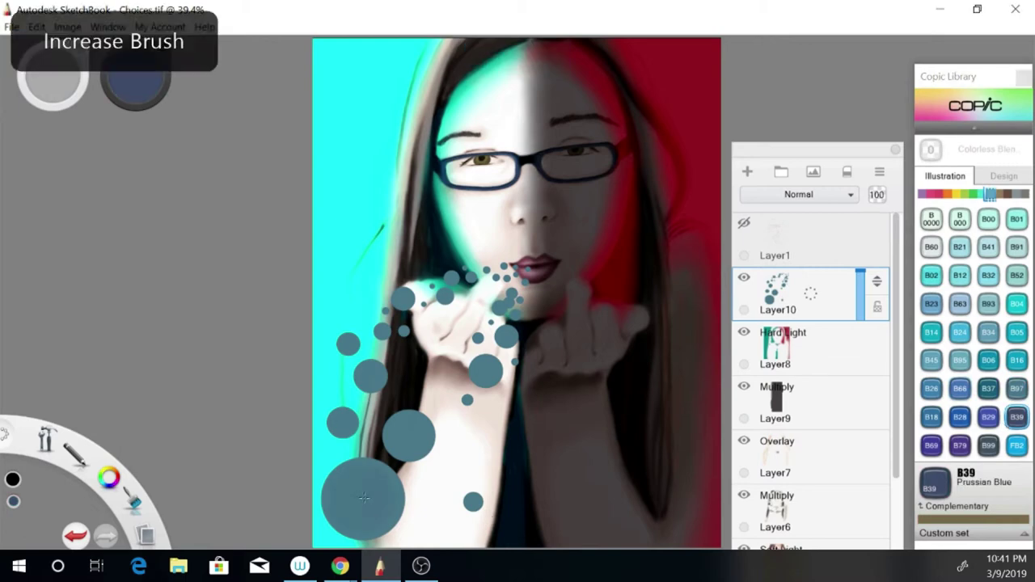
click(363, 499)
click(408, 436)
click(371, 375)
click(486, 371)
click(343, 422)
key(bracketleft)
click(506, 334)
Step: Stamp smaller B39 Prussian Blue centers inside the remaining small bubbles around the hand and lips
key(bracketright)
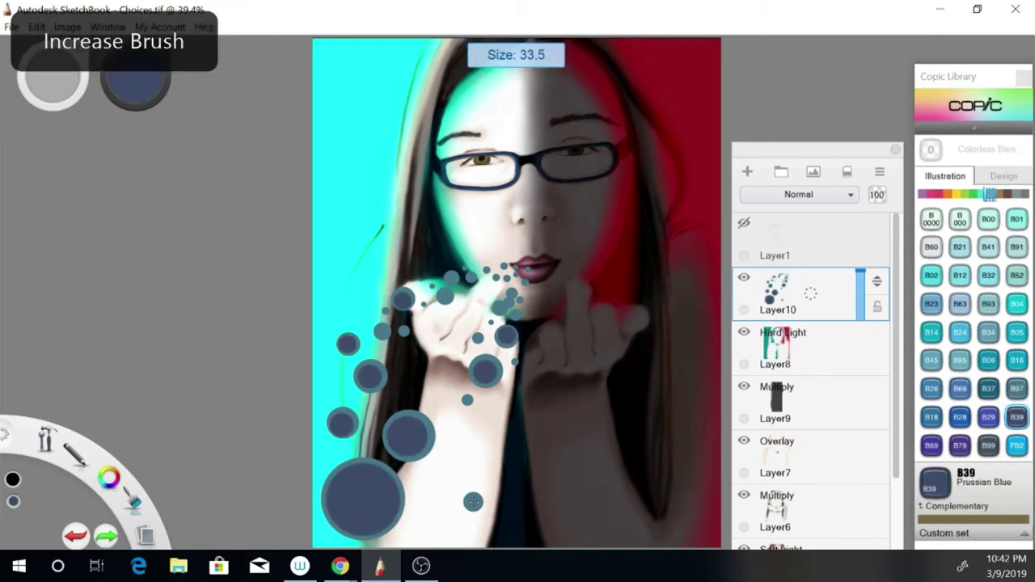
click(450, 288)
key(bracketleft)
click(510, 298)
click(406, 331)
key(bracketright)
key(bracketleft)
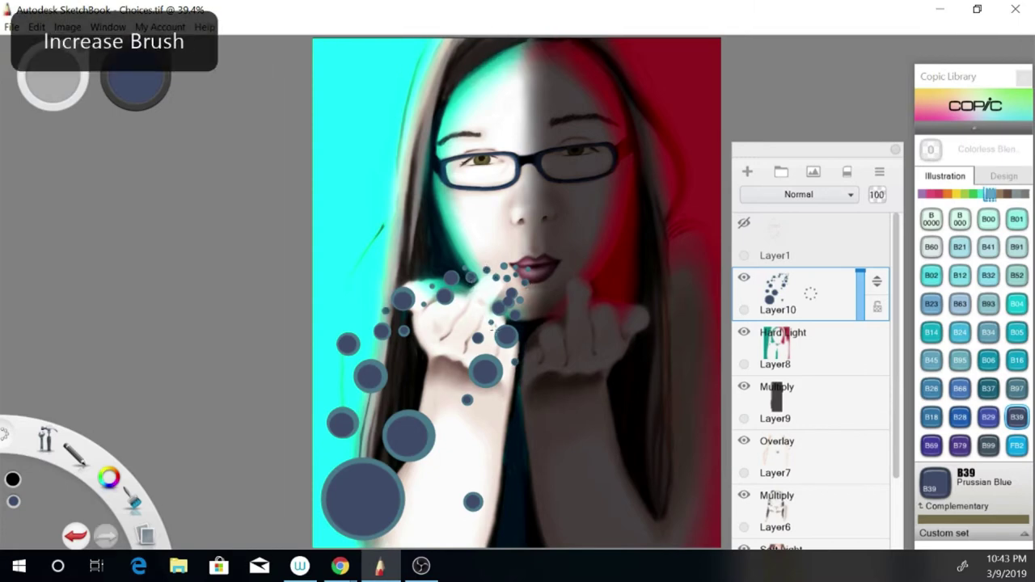
Step: Pick B93 and add light highlight dots inside the small and large bubbles
click(989, 303)
key(ctrl+z)
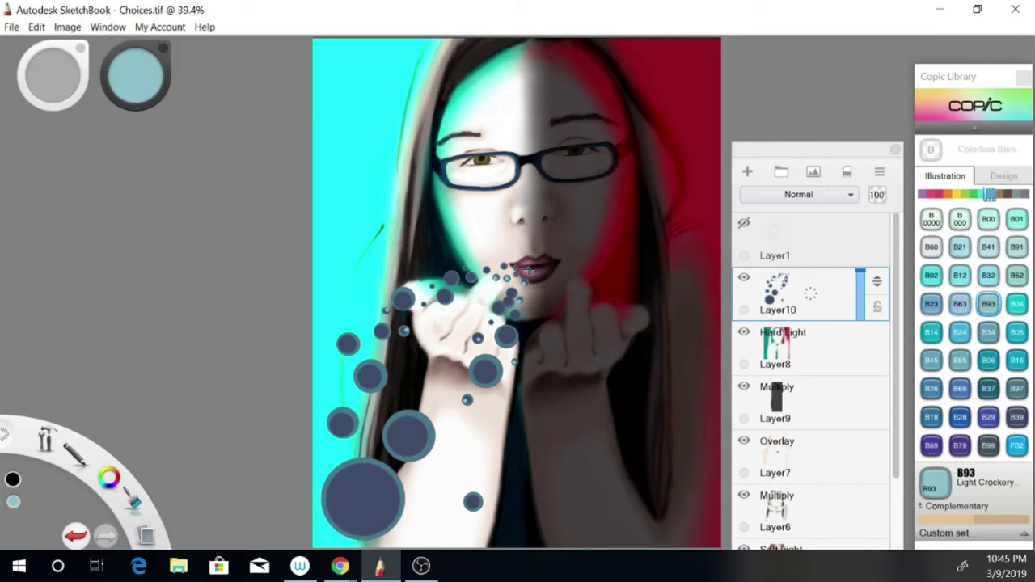
key(bracketright)
click(484, 374)
click(445, 297)
click(509, 337)
click(343, 429)
click(411, 447)
click(368, 517)
Step: Blend the highlights, centers and rims of the bubbles over the fingers, palm and wrist
scroll(439, 300, up, 5)
key(bracketleft)
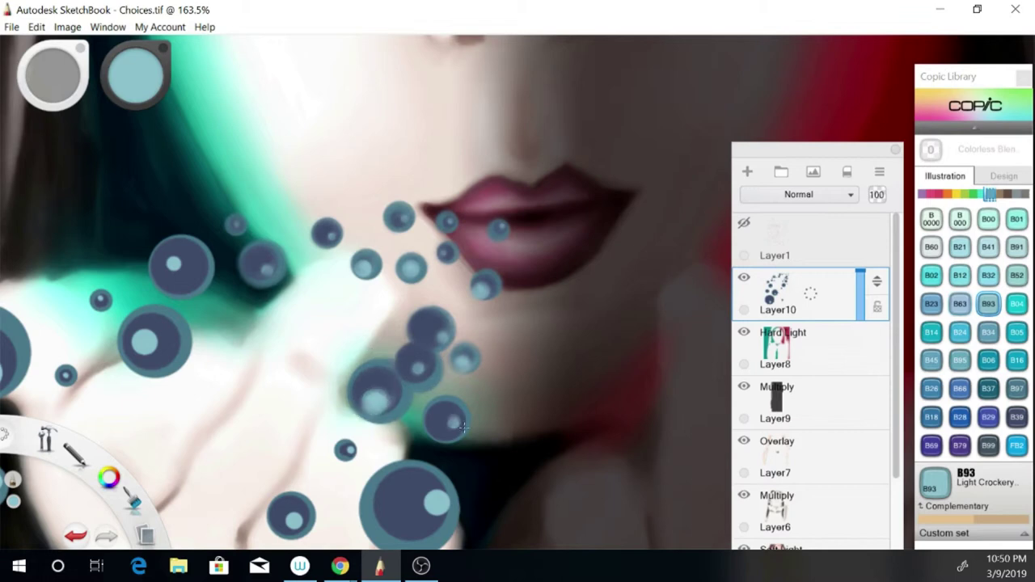
drag(144, 338, 148, 353)
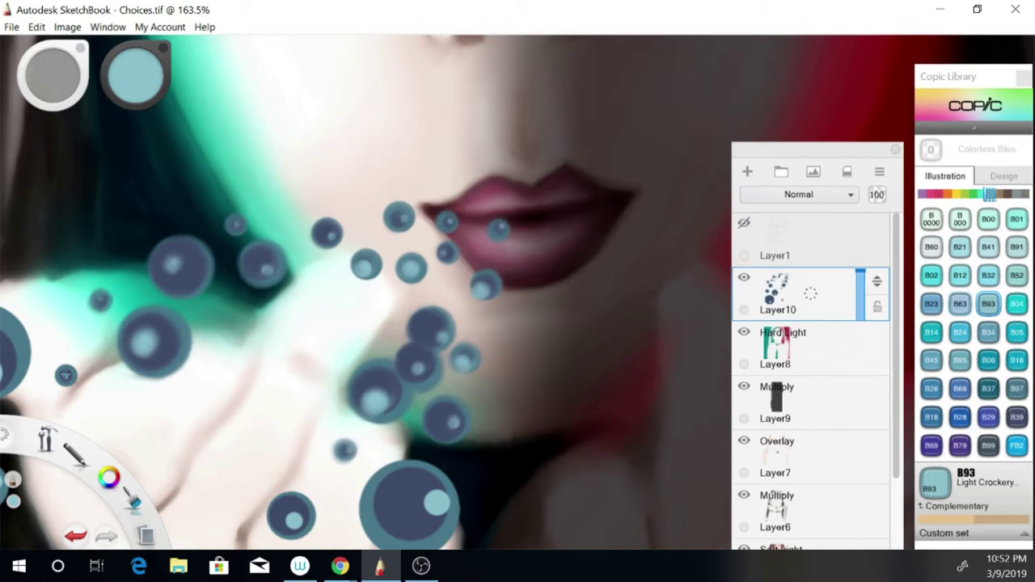
drag(436, 503, 378, 468)
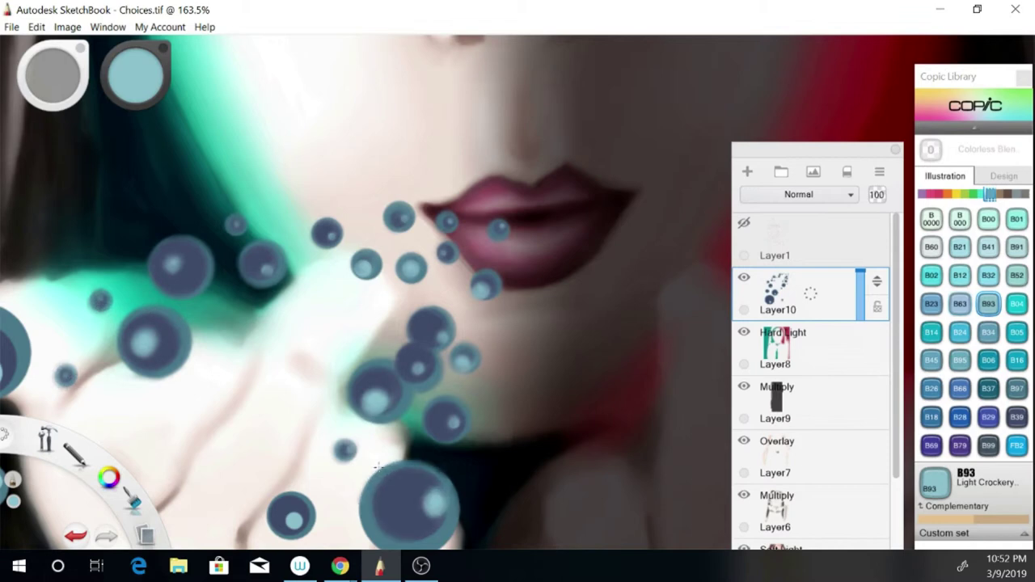
key(space)
drag(539, 340, 433, 202)
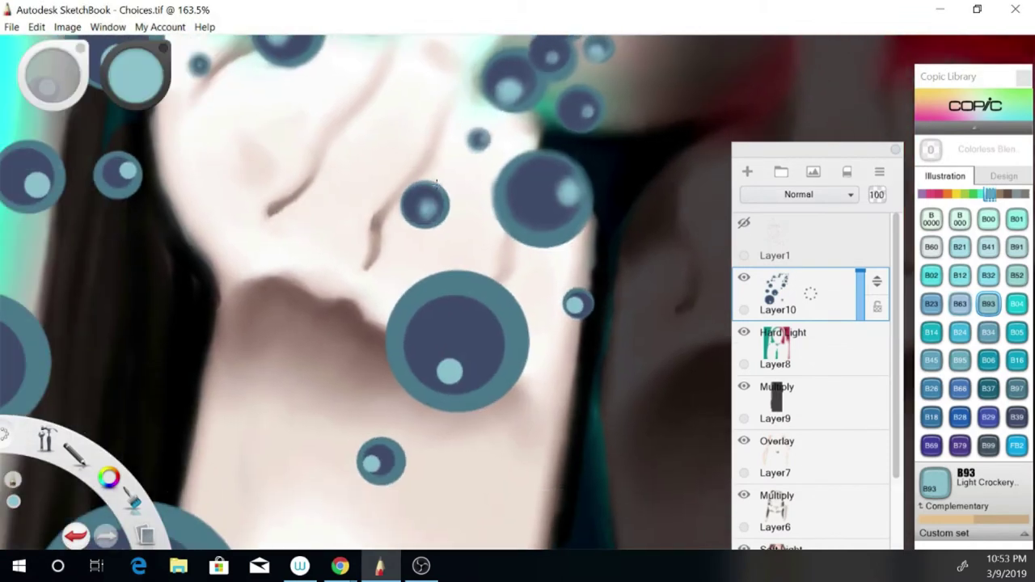
drag(449, 368, 423, 315)
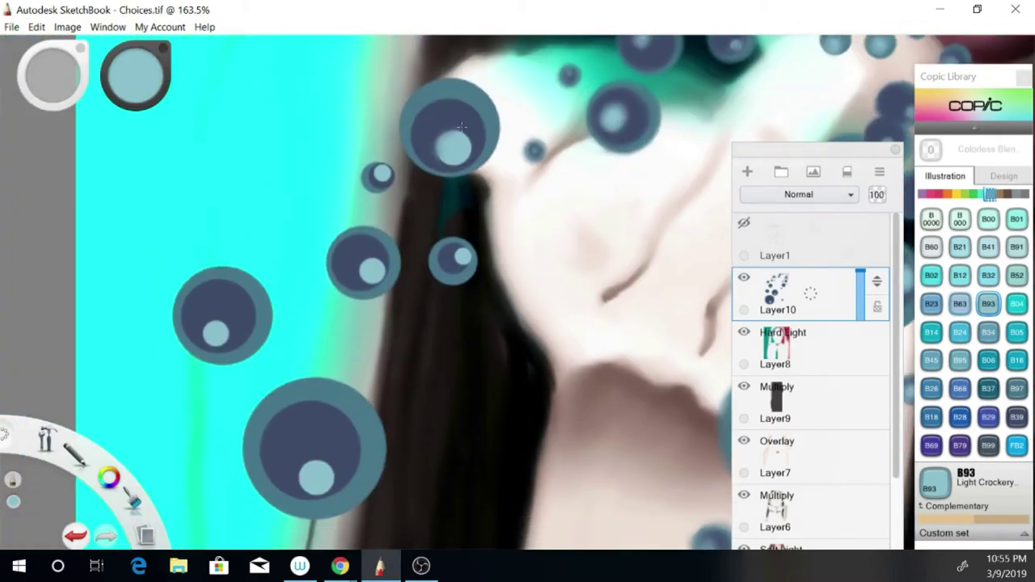
Step: Soften the rims and highlights of the bubbles beside the hand, over the hair and on the cyan background
drag(462, 127, 414, 133)
drag(468, 255, 437, 263)
drag(387, 170, 370, 182)
drag(371, 260, 376, 281)
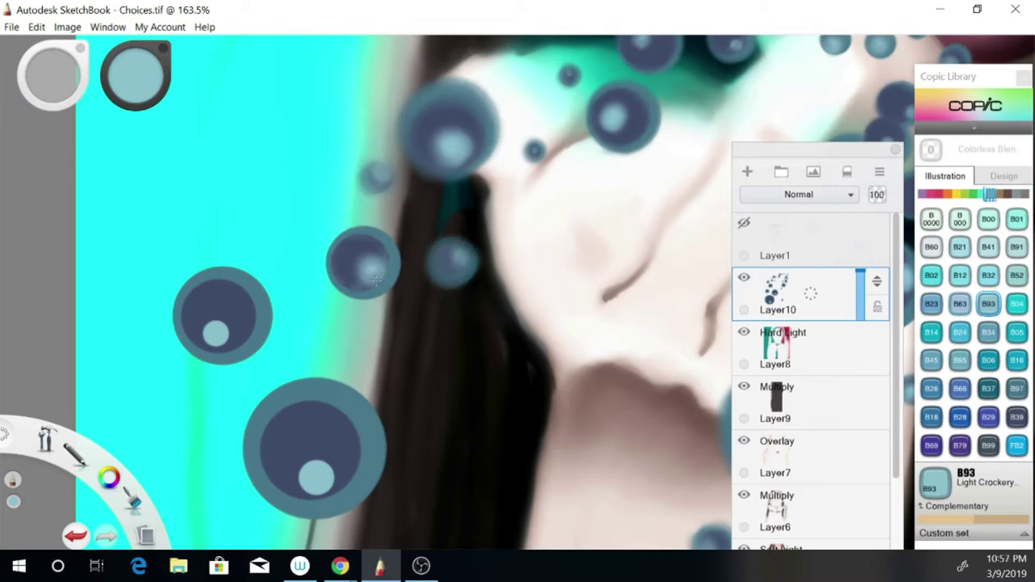
mouse_move(215, 347)
mouse_down()
mouse_move(239, 291)
mouse_move(218, 275)
mouse_up()
mouse_move(320, 469)
mouse_down()
mouse_move(308, 496)
mouse_move(302, 370)
mouse_move(276, 391)
mouse_move(383, 445)
mouse_up()
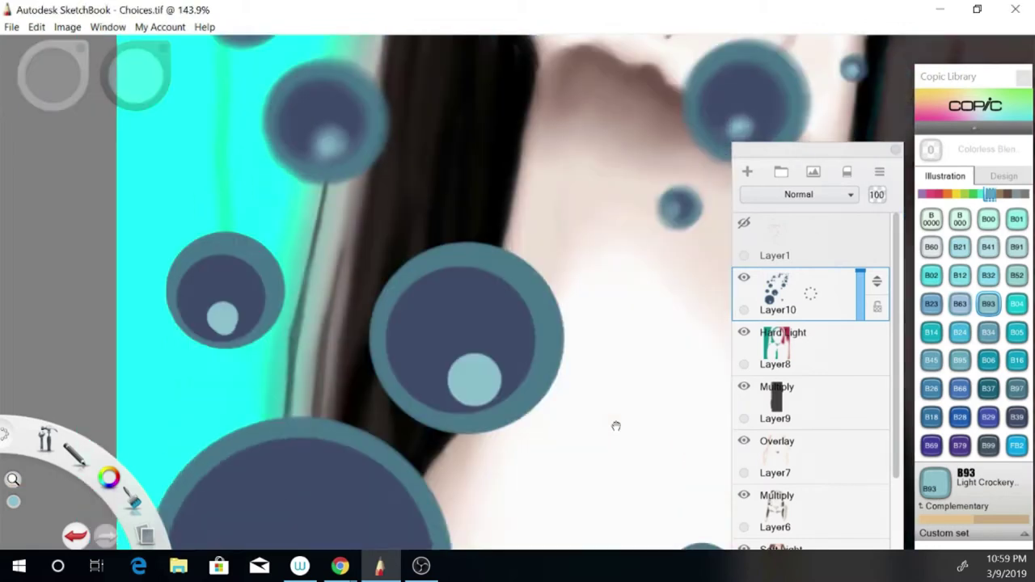
Step: Blend the highlights and edges of the largest bubbles beside the lower forearm
scroll(615, 425, down, 3)
mouse_move(647, 405)
mouse_down()
mouse_move(661, 417)
mouse_move(665, 408)
mouse_up()
mouse_move(465, 242)
mouse_down()
mouse_move(408, 165)
mouse_move(500, 239)
mouse_move(419, 127)
mouse_move(472, 123)
mouse_move(496, 280)
mouse_move(465, 287)
mouse_up()
mouse_move(243, 187)
mouse_down()
mouse_move(242, 138)
mouse_move(275, 194)
mouse_move(243, 202)
mouse_up()
mouse_move(315, 461)
mouse_down()
mouse_move(353, 447)
mouse_move(380, 509)
mouse_move(275, 283)
mouse_move(191, 453)
mouse_move(297, 531)
mouse_move(441, 399)
mouse_up()
drag(477, 267, 492, 289)
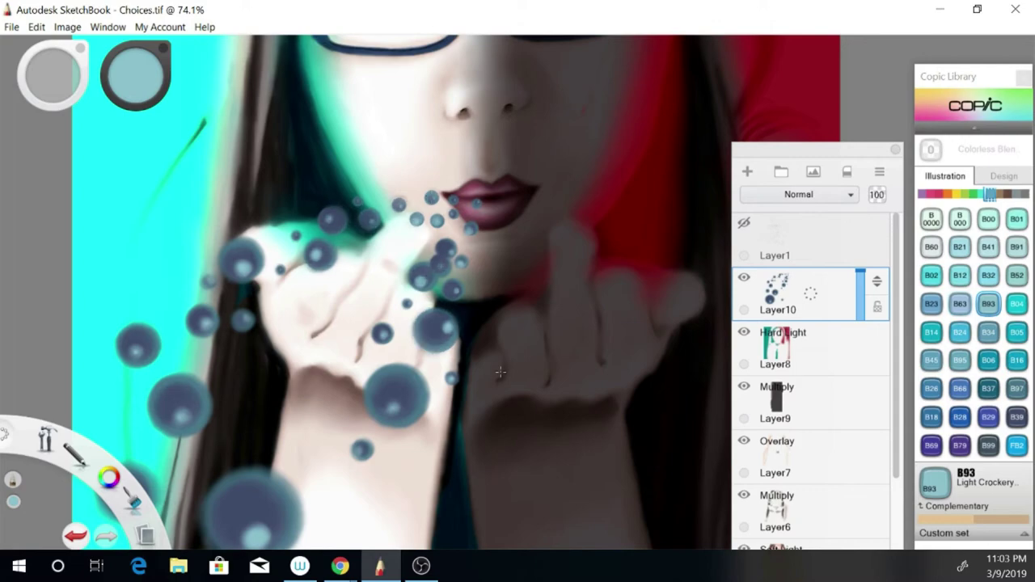
Step: Compare blending modes for the bubble layer, Layer10, and set it to Hard Light
scroll(550, 414, down, 5)
click(799, 194)
click(780, 423)
click(798, 194)
click(774, 236)
click(846, 196)
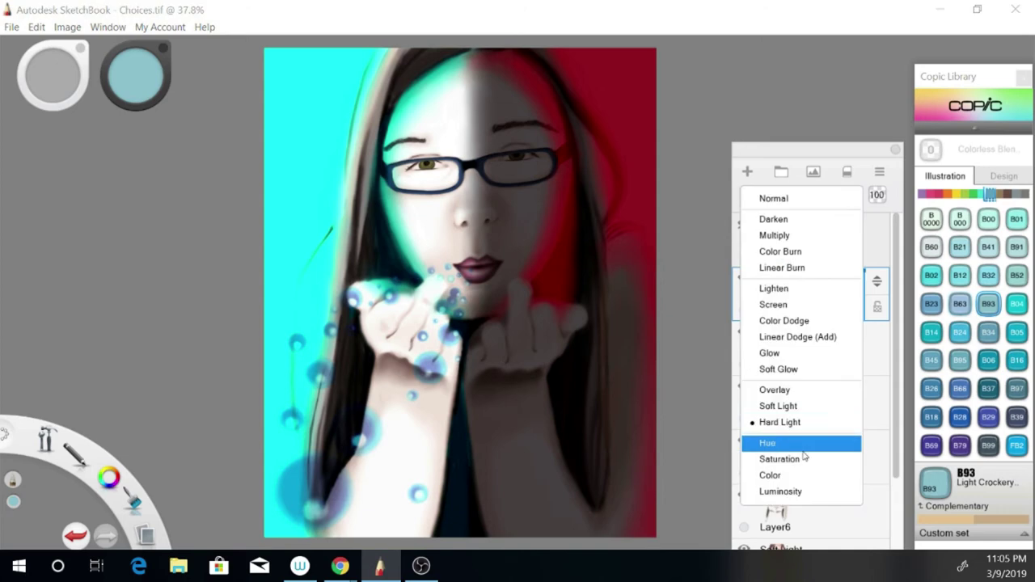
click(779, 422)
Step: Duplicate the bubble layer, transform the copy over the hand, and set its blending mode to Linear Dodge (Add)
key(ctrl+d)
key(v)
click(201, 332)
drag(555, 474, 606, 485)
click(798, 194)
click(835, 239)
click(798, 195)
click(751, 337)
click(798, 195)
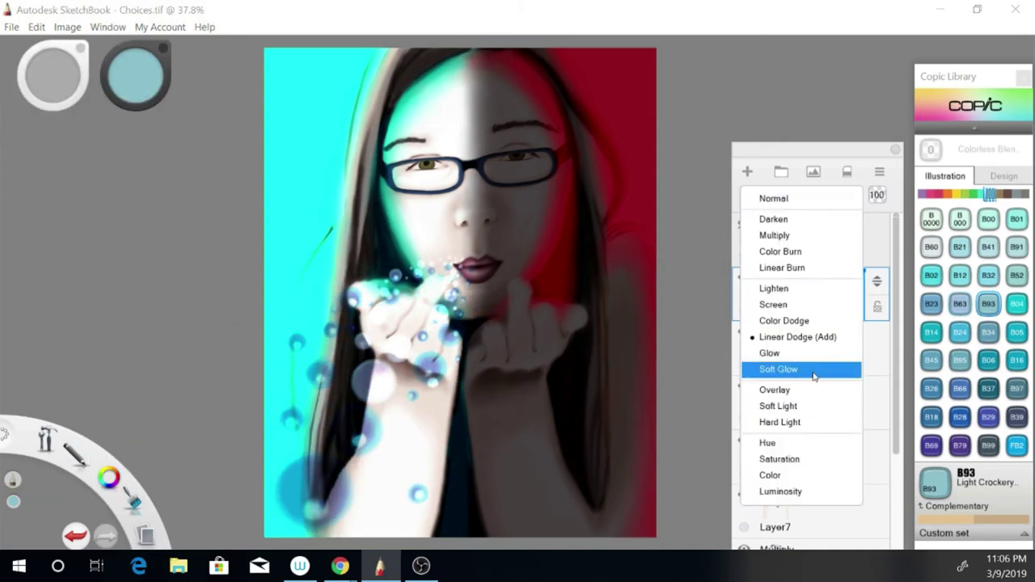
click(752, 337)
Step: Duplicate Layer10 again, transform the copy around the hand and hair, and set it to Linear Dodge (Add)
key(ctrl+d)
click(805, 413)
key(ctrl+d)
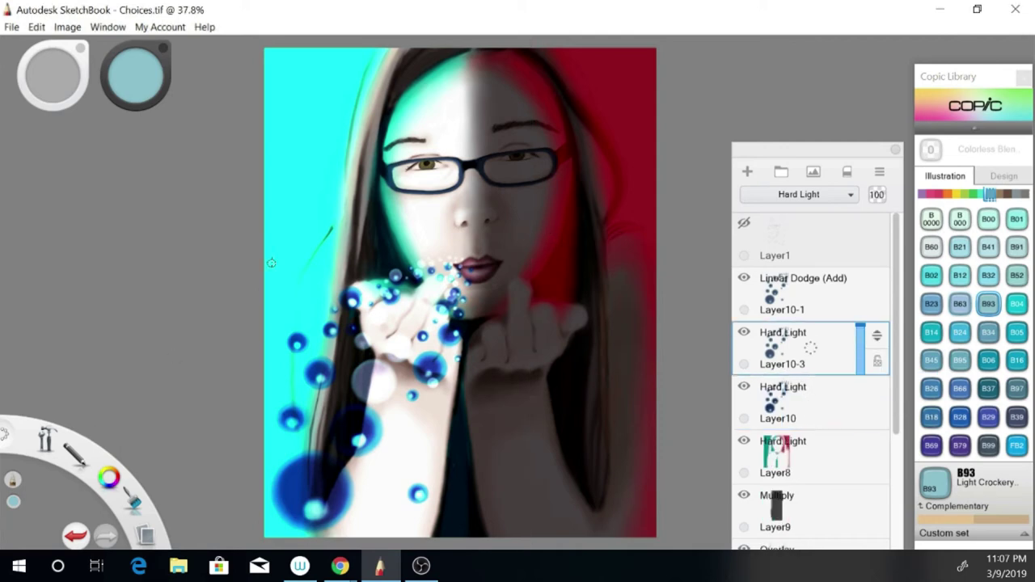
key(v)
click(799, 194)
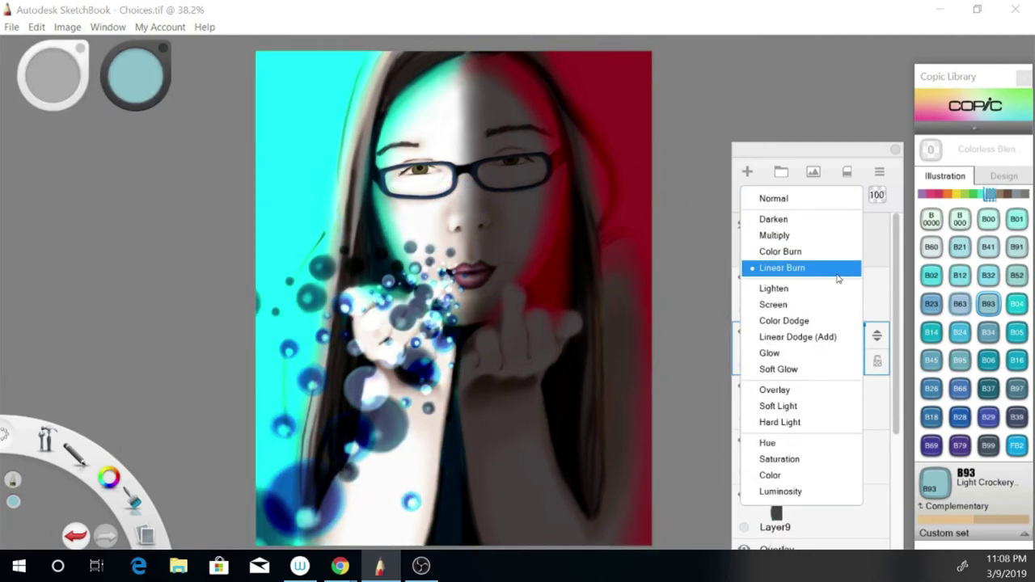
click(781, 337)
Step: Duplicate the newest bubble copy, toggle the copies' visibility to compare them, and set the duplicate to Hue
key(ctrl+d)
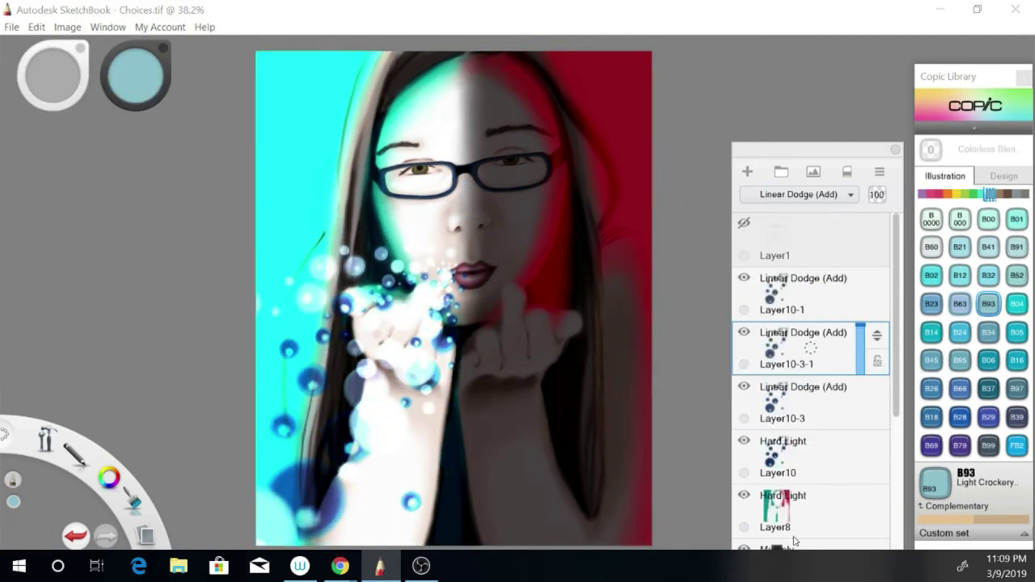
click(744, 332)
click(744, 387)
click(744, 386)
click(744, 332)
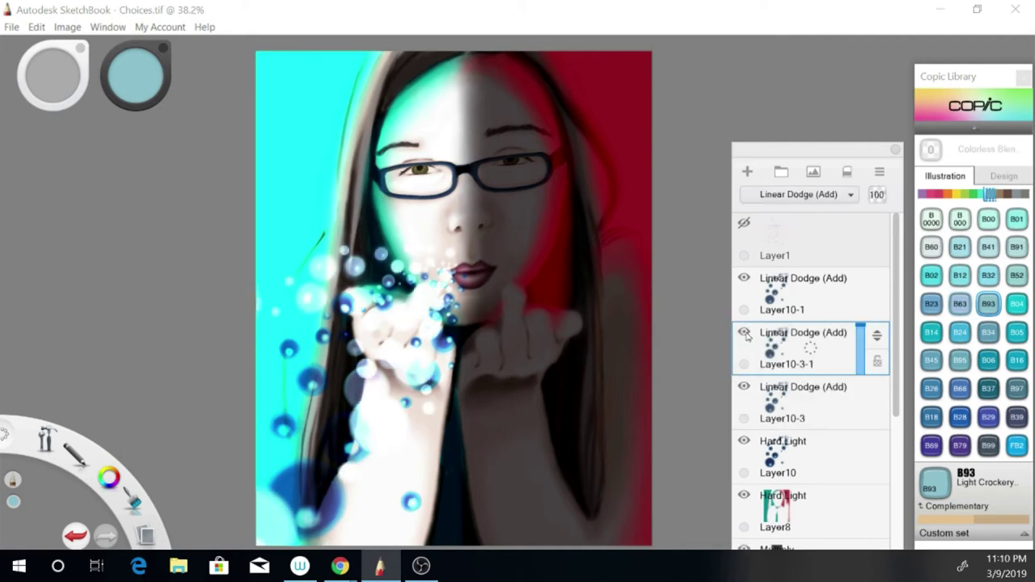
scroll(801, 194, down, 6)
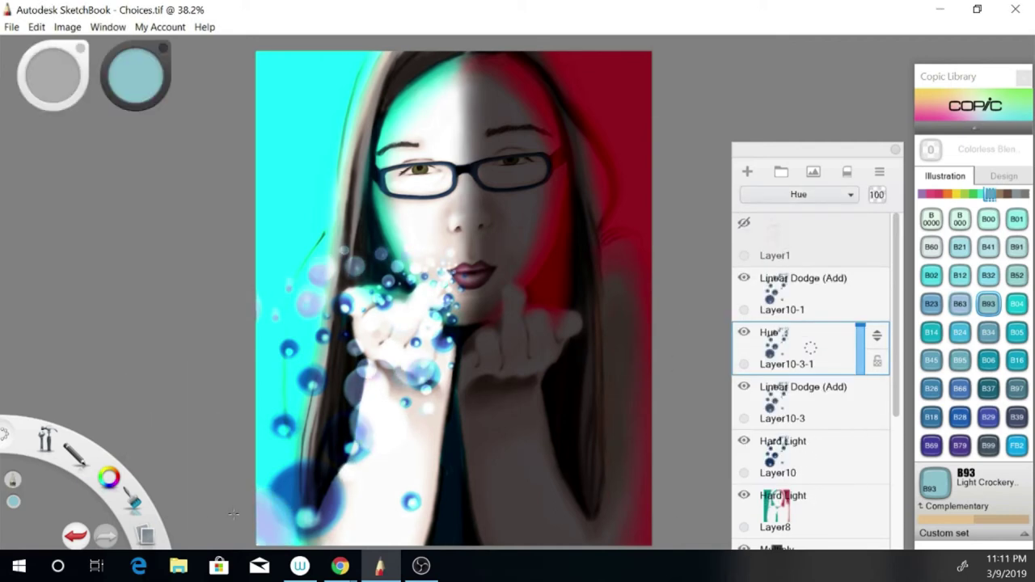
Step: Add a Soft Glow layer on top and paint the shadow-side iris with R29 Lipstick Red
click(851, 194)
click(779, 369)
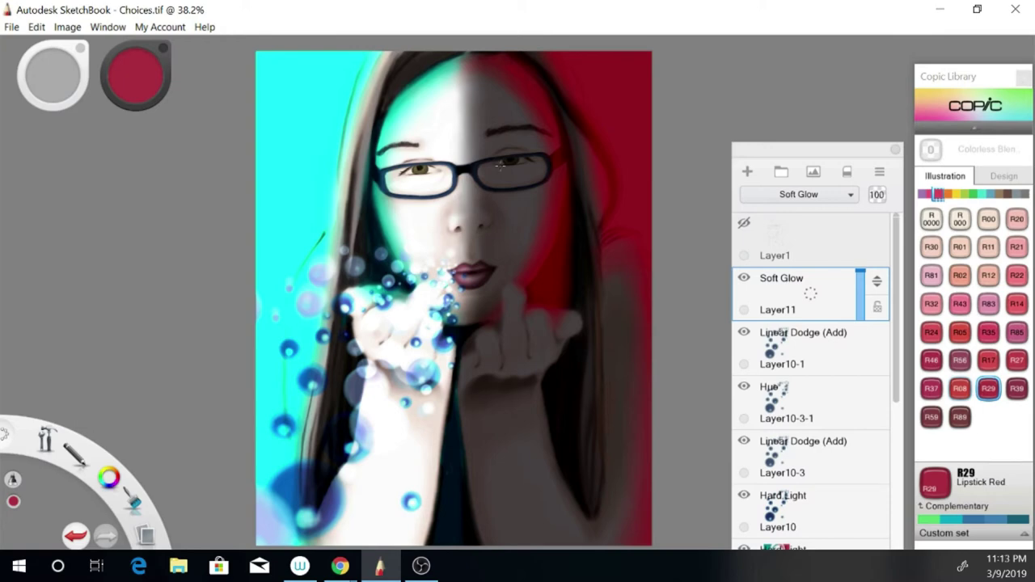
drag(505, 160, 518, 162)
key(space)
drag(666, 92, 728, 48)
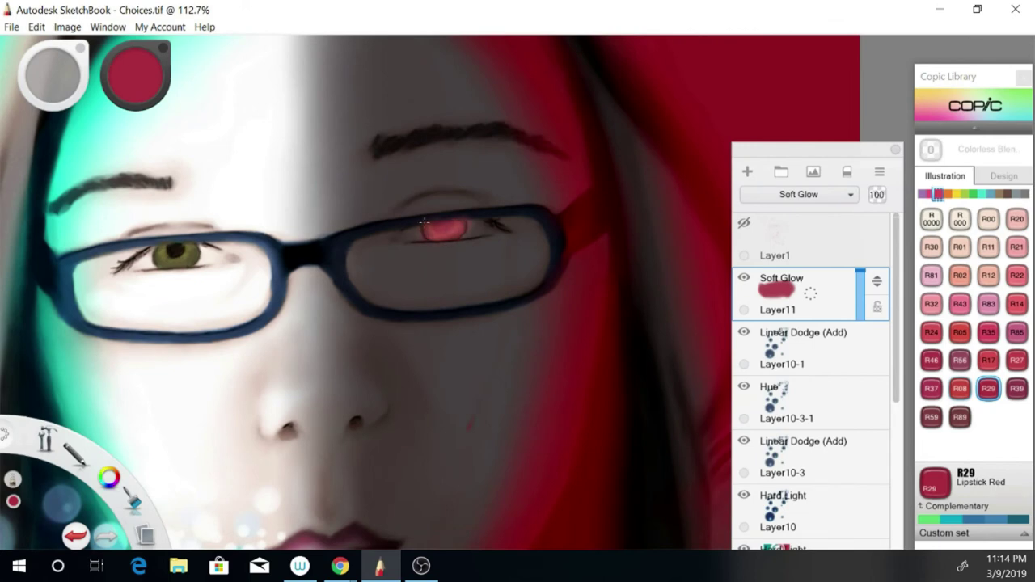
Step: Refine the red iris around its pupil using R27 Cadmium Red and R05 Salmon Red
alt+click(458, 229)
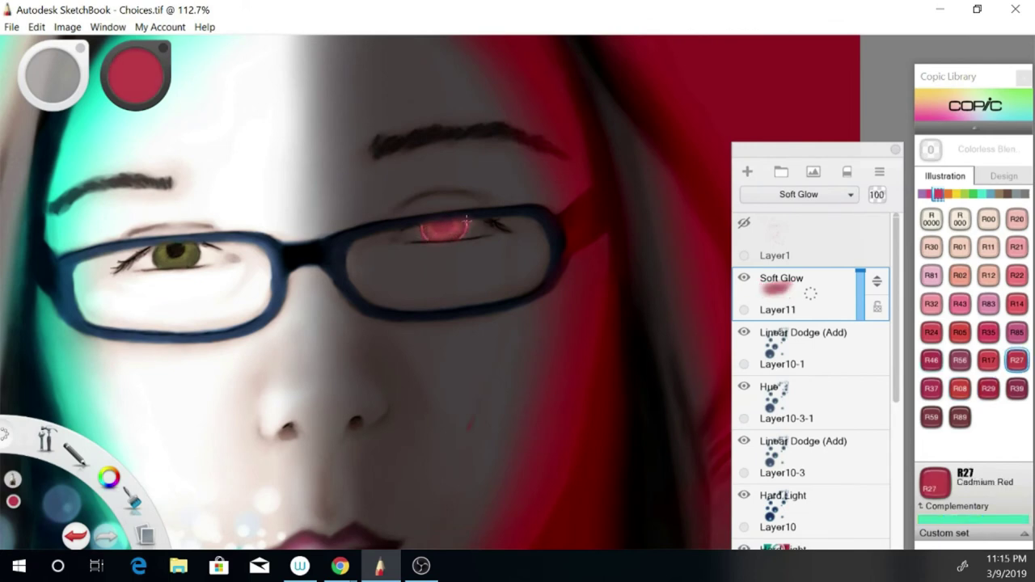
alt+click(442, 229)
alt+click(442, 229)
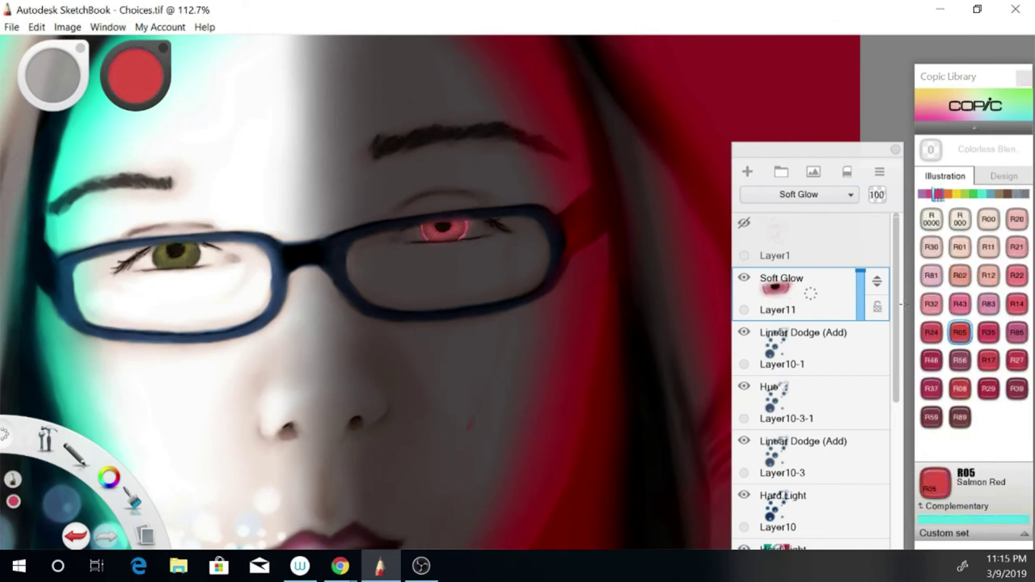
Step: Darken the shadow half of the lips on the Multiply Layer9 with BV29 Slate
drag(464, 306, 499, 350)
alt+click(398, 338)
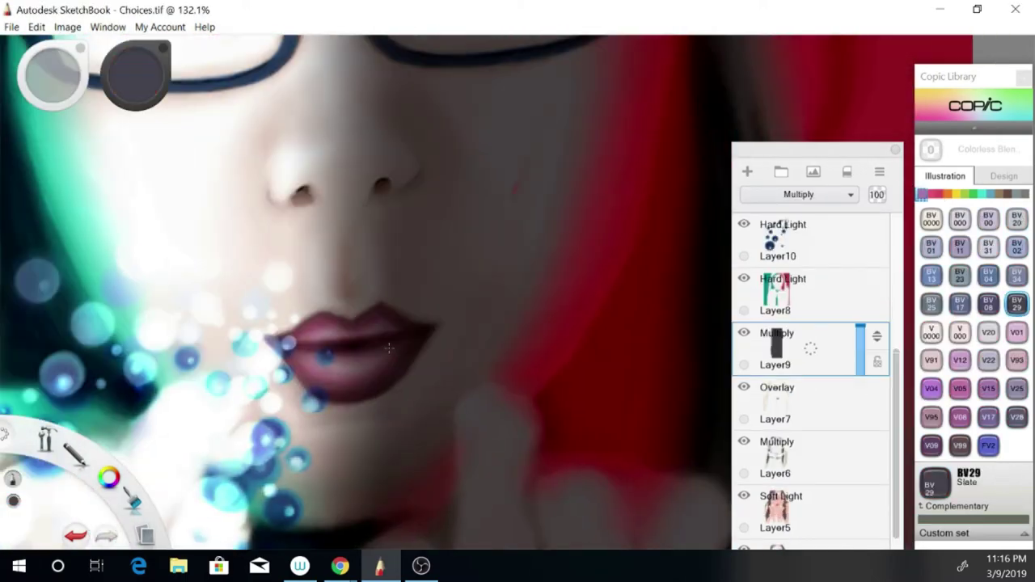
key(bracketleft)
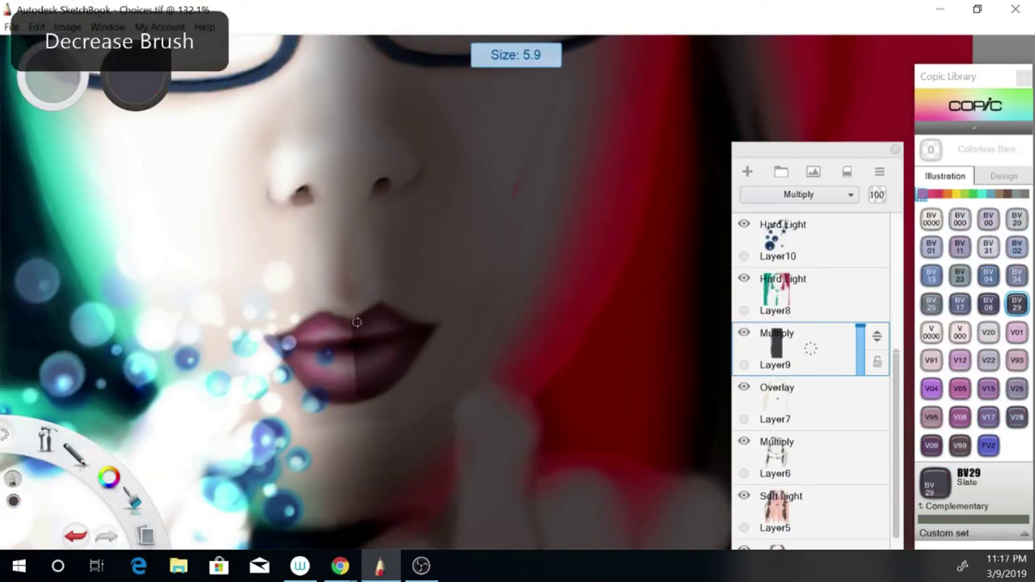
scroll(367, 392, down, 5)
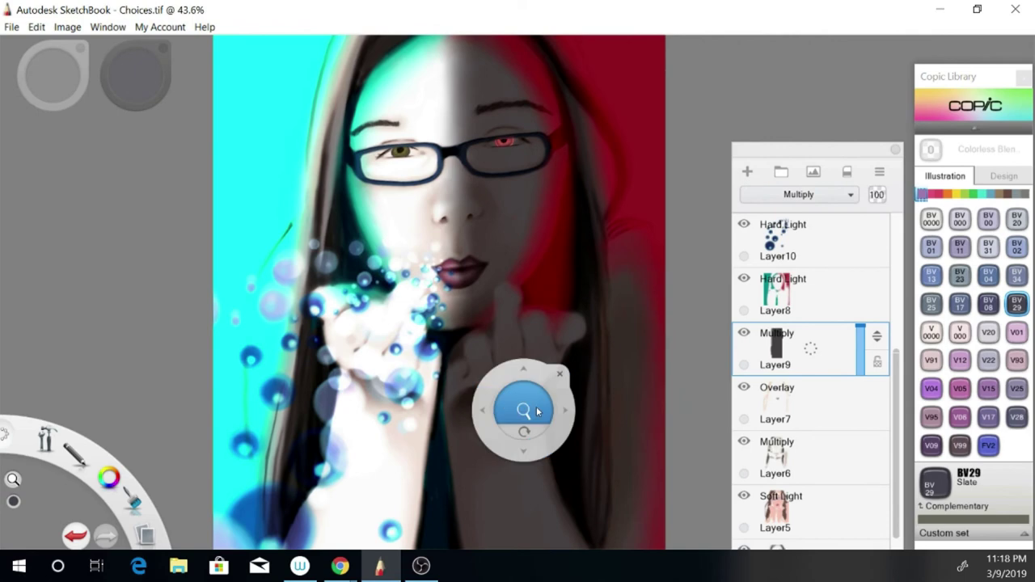
Step: Paint curved rim highlights on the bubbles with B000 Pale Porcelain on the Soft Glow Layer11
scroll(520, 415, up, 5)
alt+click(97, 388)
alt+click(498, 154)
key(bracketleft)
ctrl+alt+click(417, 217)
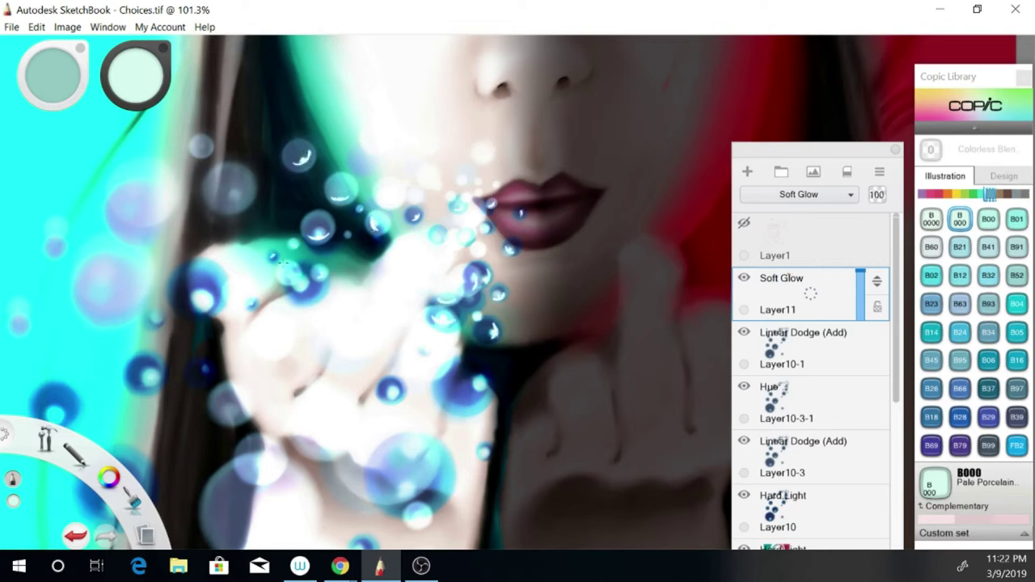
drag(439, 494, 405, 501)
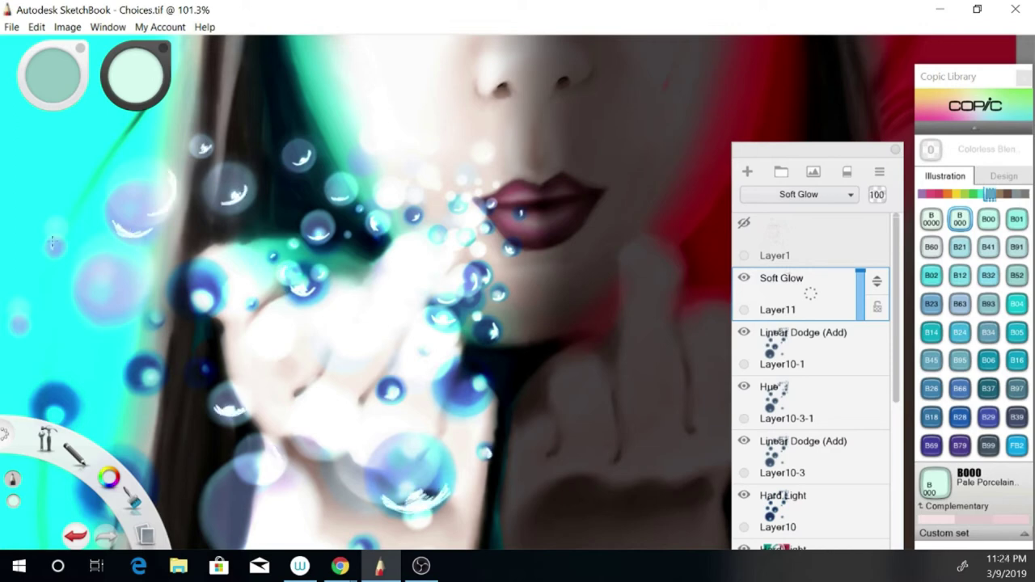
scroll(219, 279, down, 5)
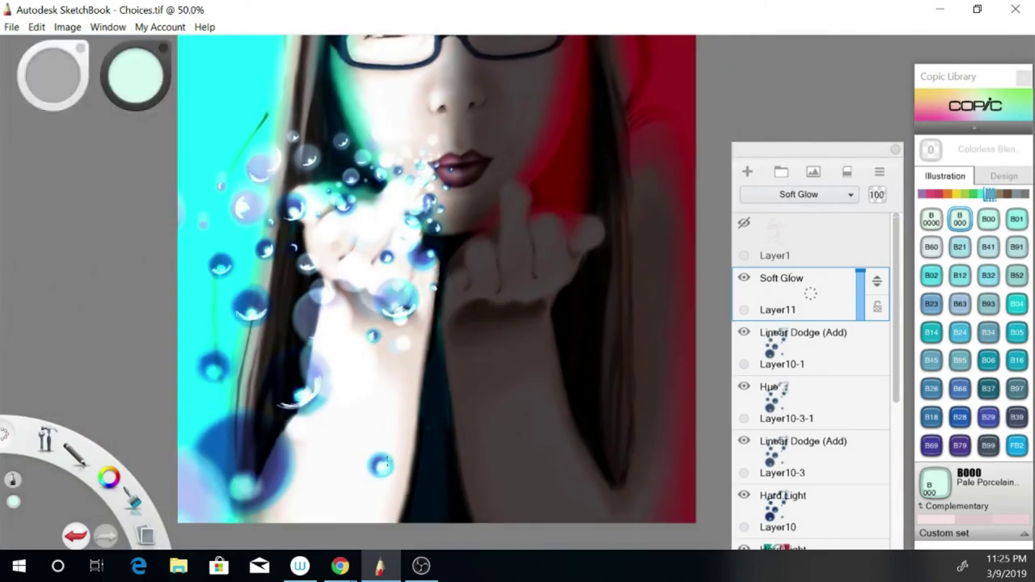
drag(280, 470, 213, 486)
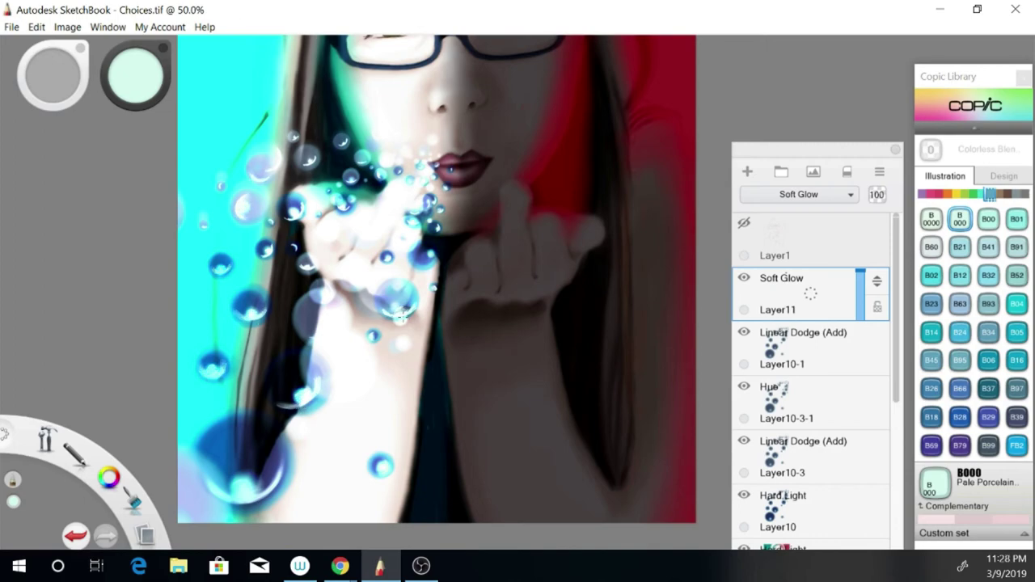
Step: Refine and soften the pale highlights inside the bubbles around the hand, hair and cyan background
scroll(399, 317, up, 7)
drag(399, 317, 273, 163)
drag(390, 118, 405, 104)
mouse_move(504, 166)
mouse_down()
mouse_move(574, 326)
mouse_move(383, 253)
mouse_up()
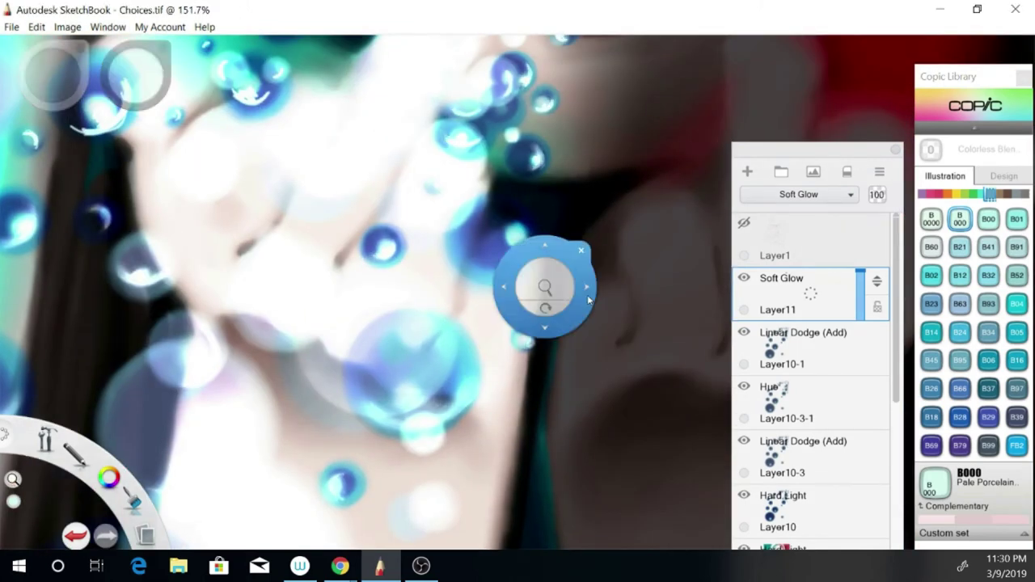
drag(582, 299, 515, 207)
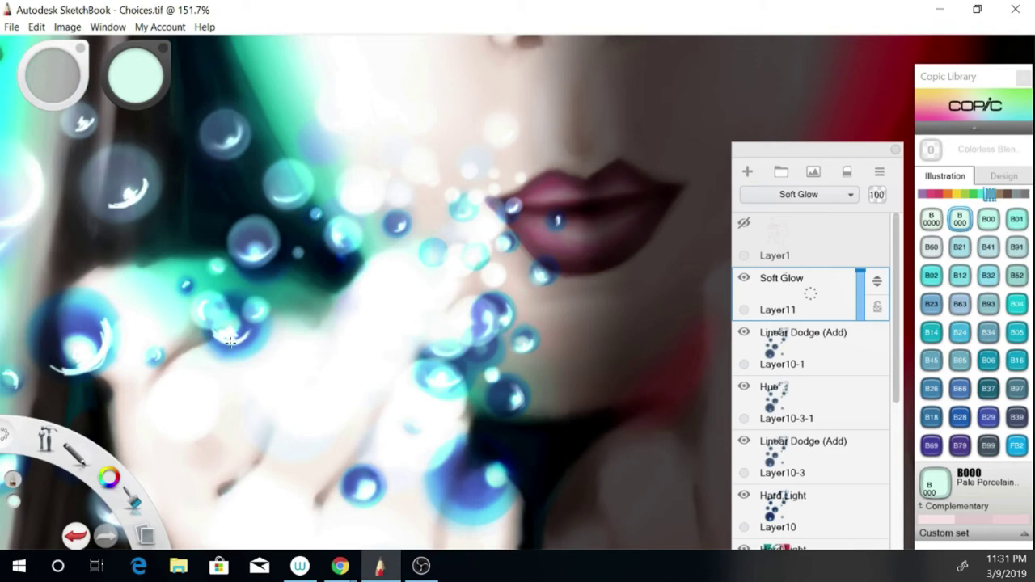
drag(148, 190, 128, 196)
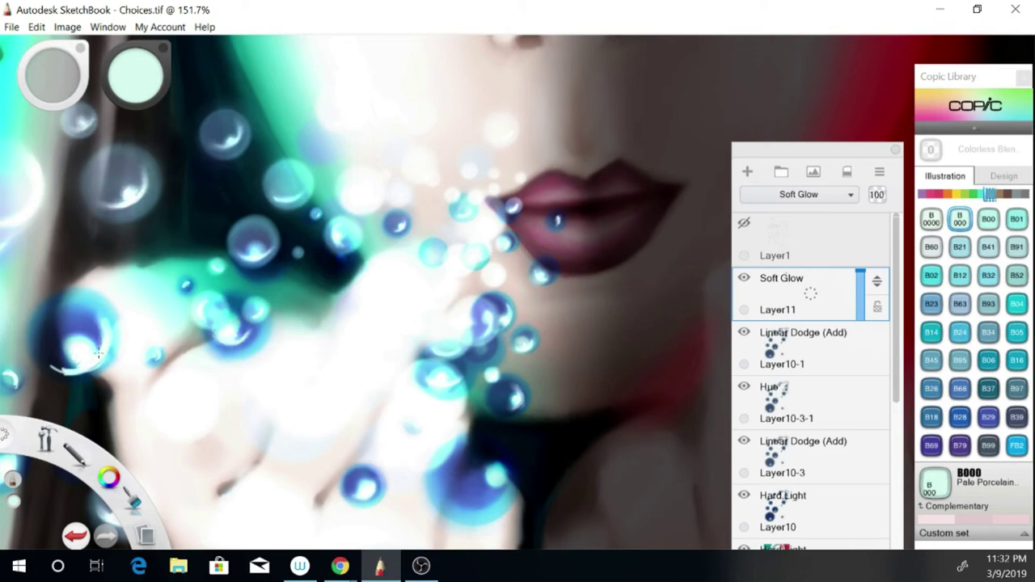
drag(156, 362, 389, 148)
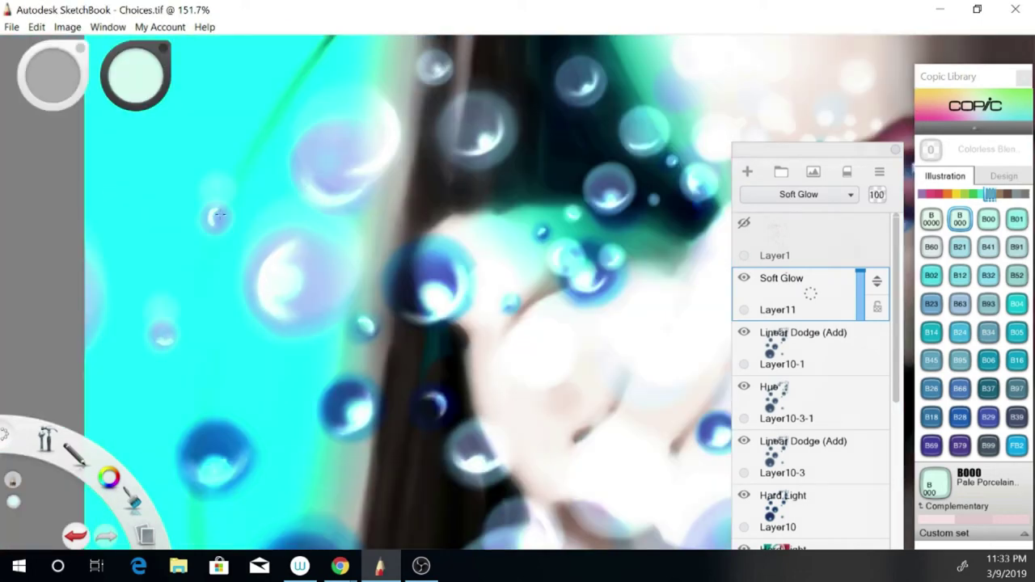
Step: Rework the red iris with R89 Dark Red and R29 Lipstick Red, undoing an unwanted stroke
scroll(216, 215, down, 5)
scroll(371, 140, up, 6)
alt+click(372, 140)
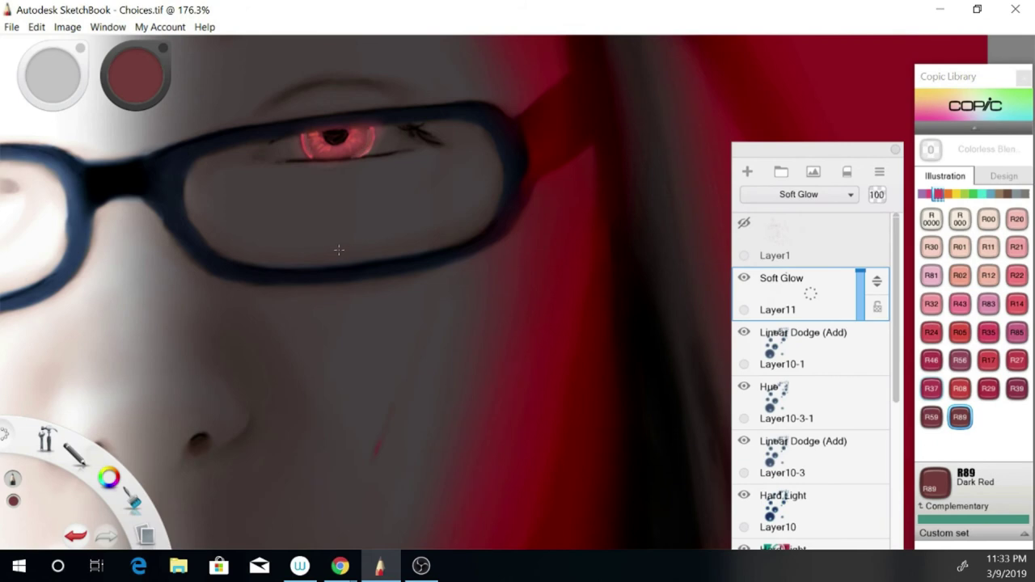
key(ctrl+z)
alt+click(369, 137)
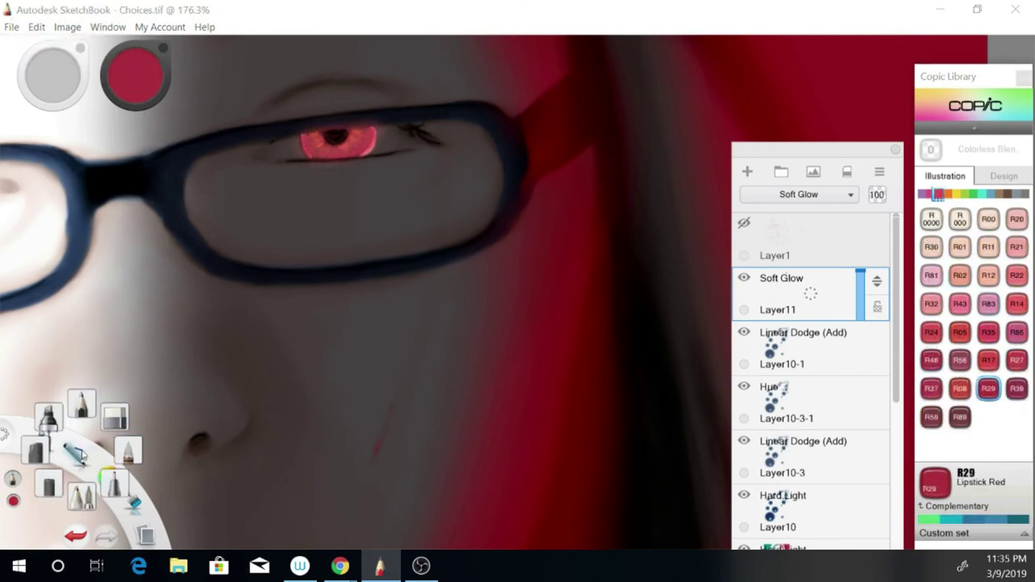
Step: Paint feathery R05 Salmon Red strokes over the shadow-side hand and arm on a new Layer14, adding V09 Violet accents
scroll(449, 301, down, 3)
key(space)
scroll(449, 301, down, 5)
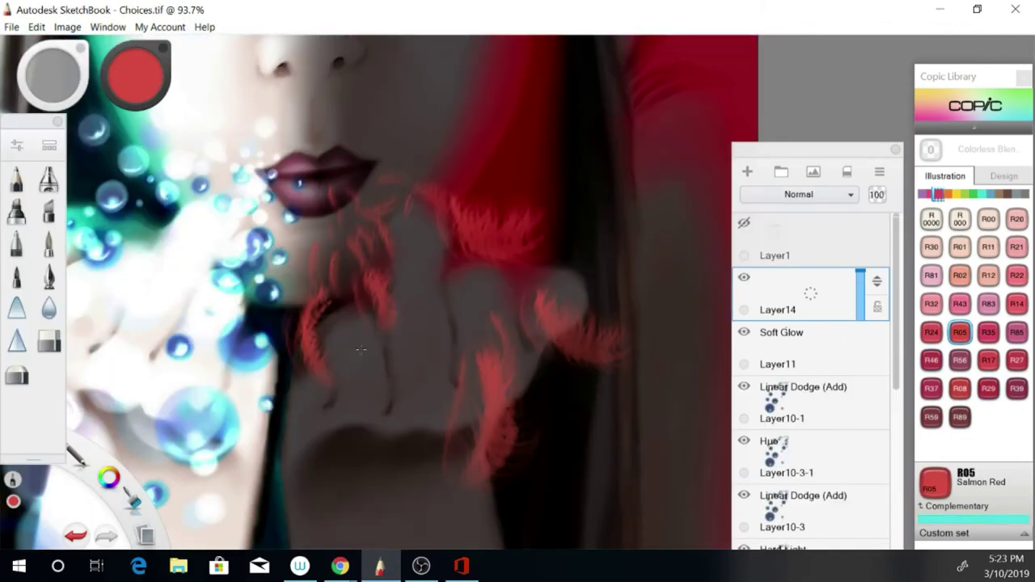
key(space)
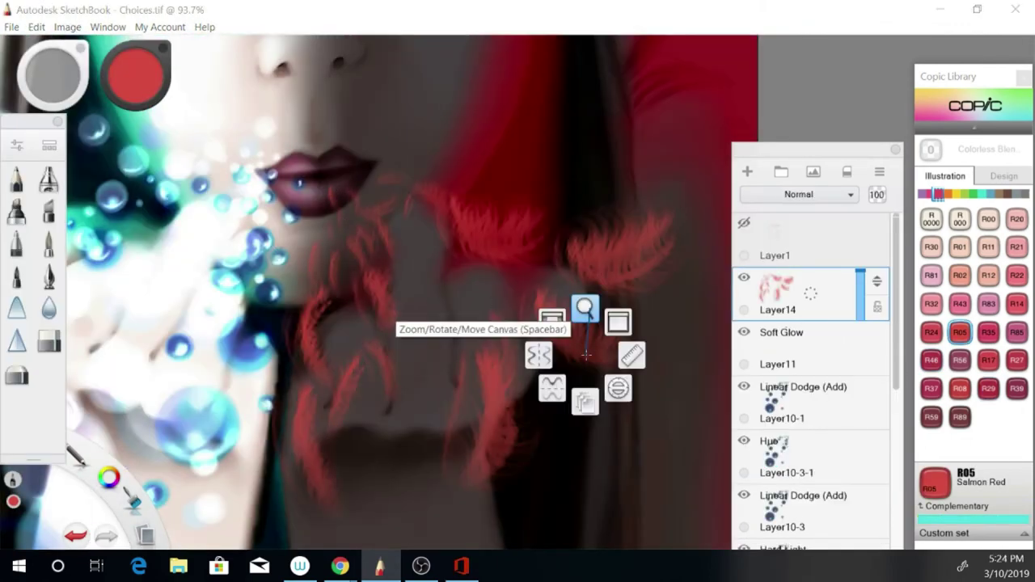
scroll(377, 377, down, 4)
drag(377, 376, 429, 494)
drag(485, 389, 566, 339)
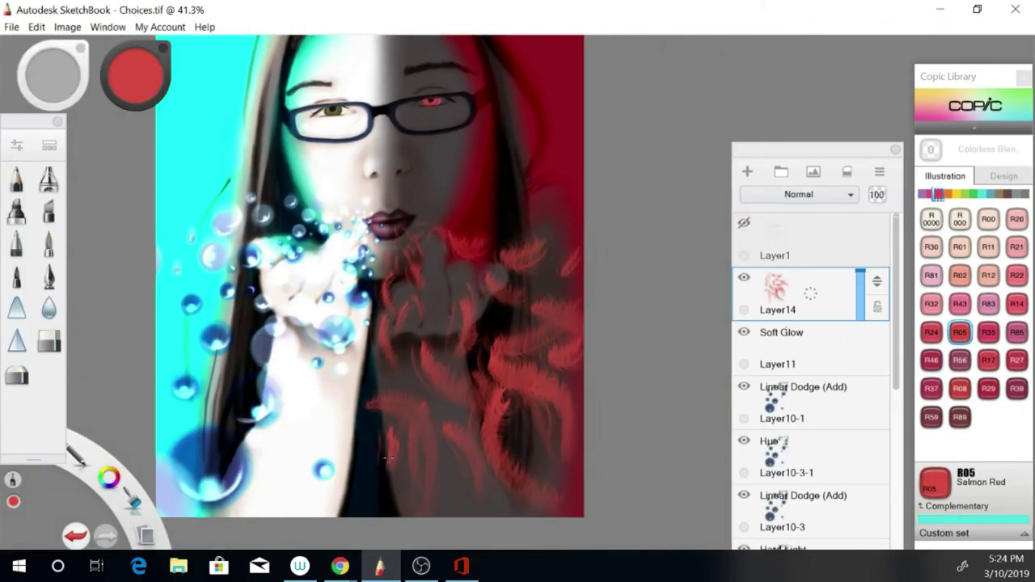
drag(453, 518, 501, 307)
drag(461, 235, 402, 239)
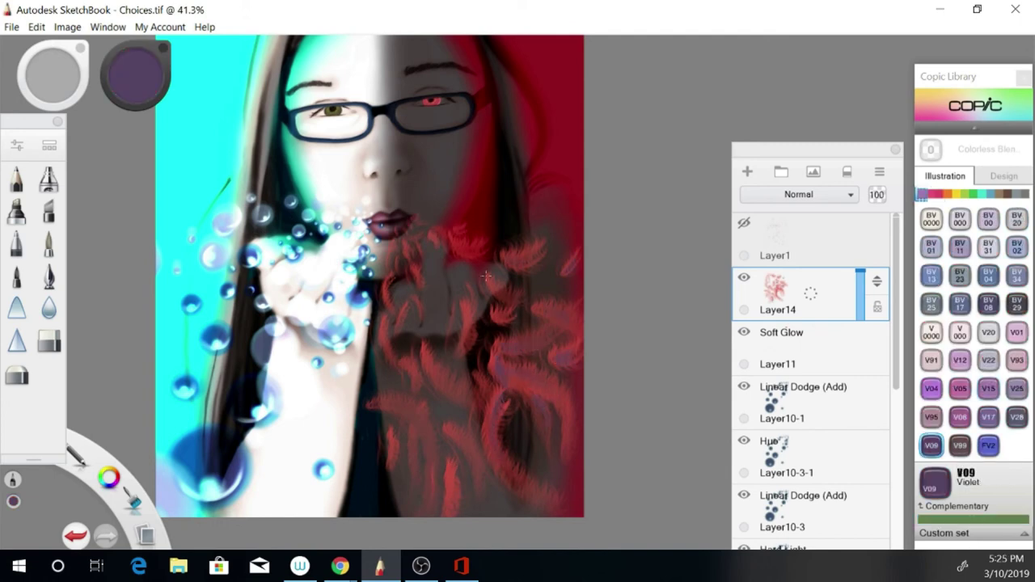
Step: Add YR21 Cream highlights to the feathery red strokes on Layer14
click(946, 194)
click(988, 247)
drag(559, 388, 493, 502)
drag(453, 381, 391, 453)
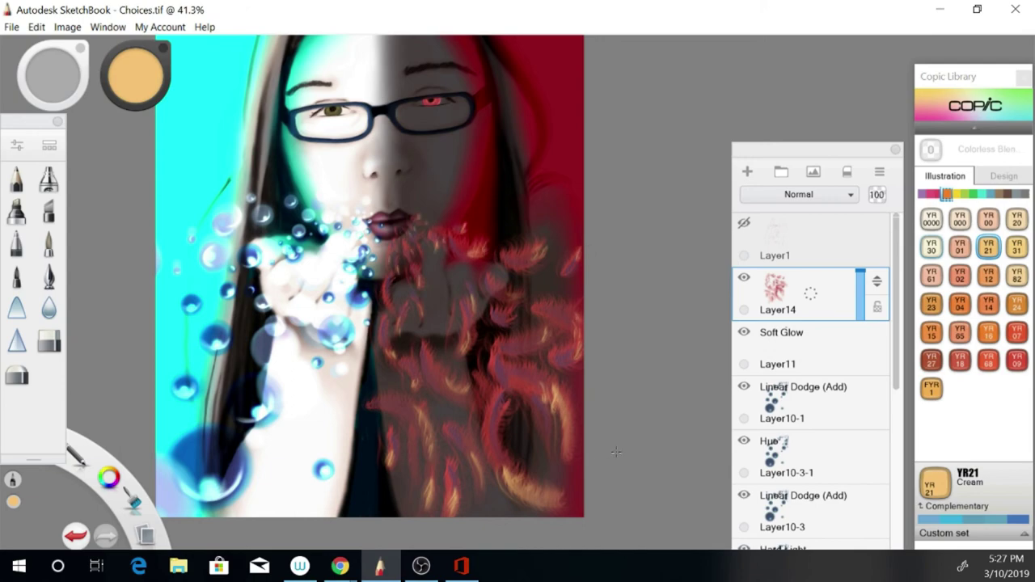
scroll(570, 314, up, 5)
scroll(522, 332, down, 6)
Step: Duplicate Layer14, transform the copy over the shadow-side arm, and set it to Hard Light
key(ctrl+d)
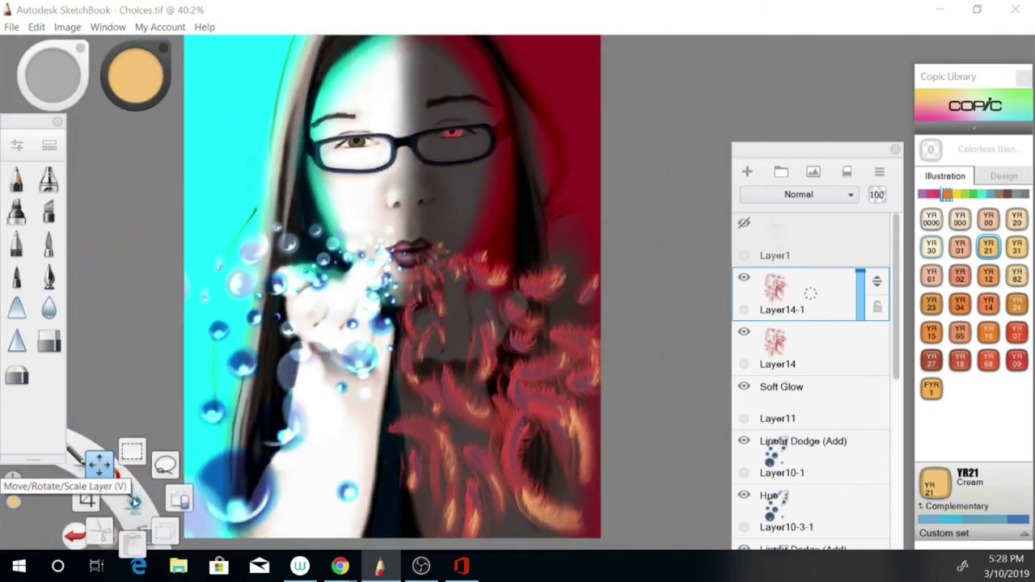
key(shift+plus)
key(shift+plus)
key(shift+plus)
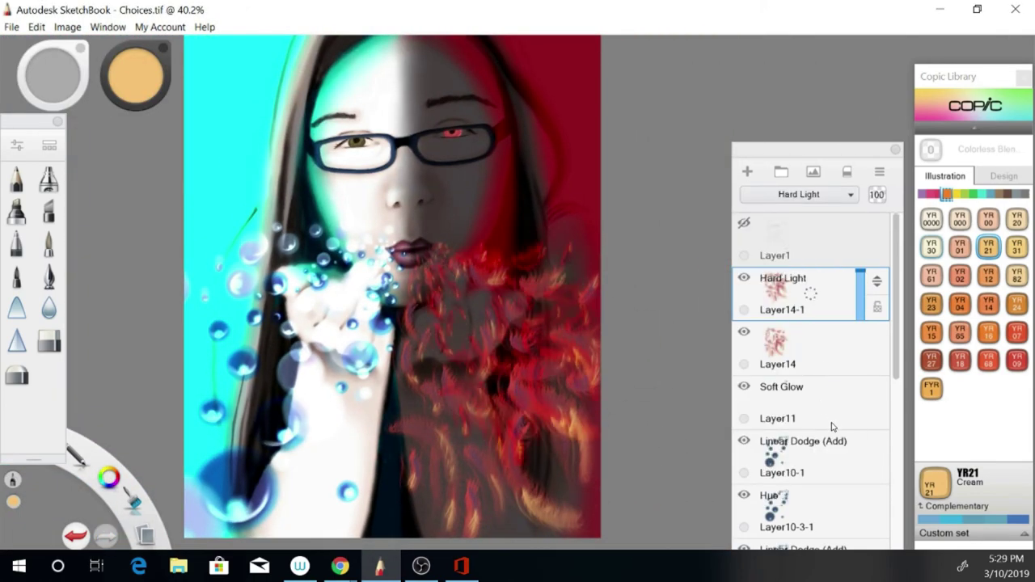
Step: Make another copy of the feathery stroke layer and set it to Multiply
key(ctrl+d)
click(799, 194)
click(828, 231)
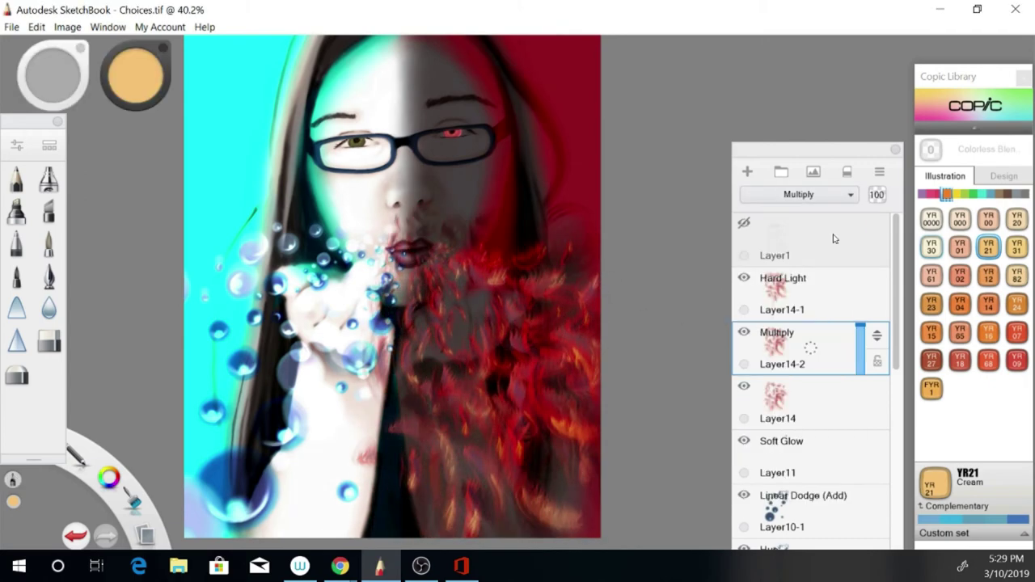
Step: Hide Layer14 and its Hard Light copy, and erase the Multiply copy's strokes around the mouth
click(744, 277)
click(744, 386)
key(e)
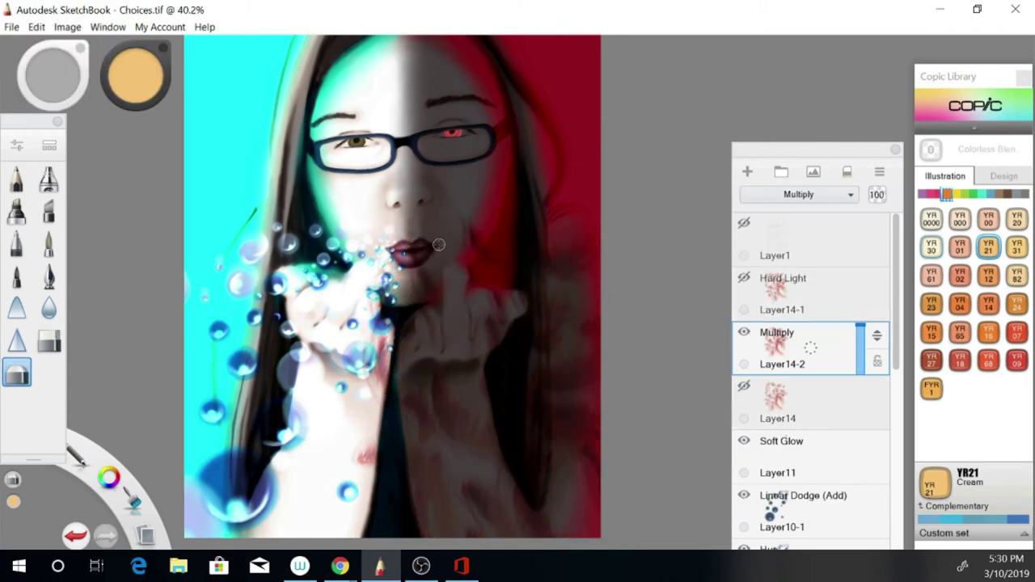
Step: Isolate Layer14, partly erase its strokes along the shadow-side hair and arm, and show the stroke copies again
click(744, 386)
click(744, 331)
click(797, 400)
click(49, 341)
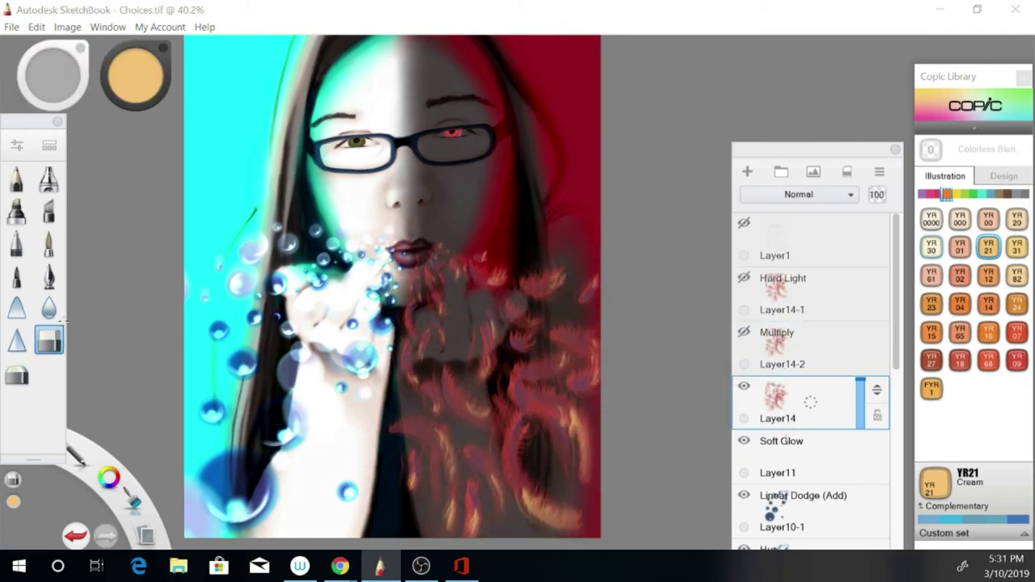
mouse_move(485, 316)
mouse_down()
mouse_move(569, 370)
mouse_move(605, 509)
mouse_up()
key(e)
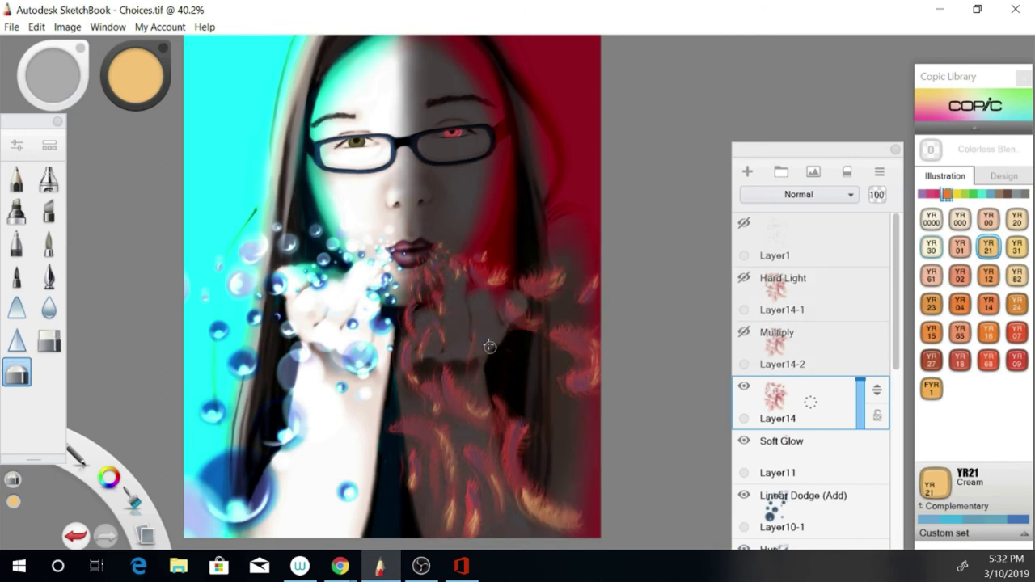
click(744, 278)
Step: Transform the bubbles on Layer10-2 and set the layer's blend mode to Screen
scroll(768, 486, down, 3)
click(801, 445)
key(v)
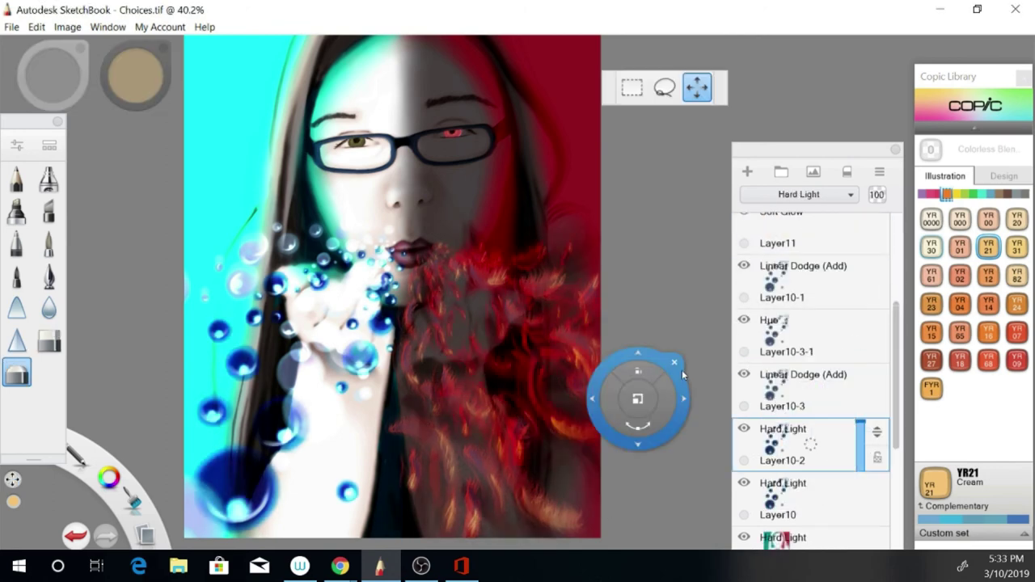
click(799, 194)
click(785, 302)
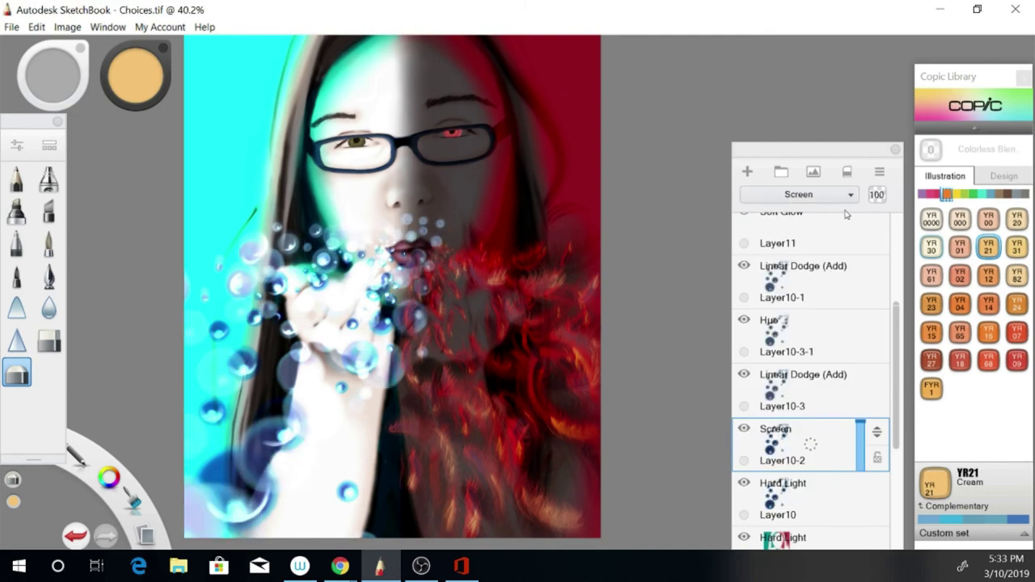
Step: Compare blend modes on Layer10-2, set it to Soft Glow, and adjust its bubbles over the dark hair
key(Up)
key(Down)
key(Up)
click(799, 194)
click(812, 265)
key(Down)
key(Down)
key(Down)
click(800, 194)
click(776, 367)
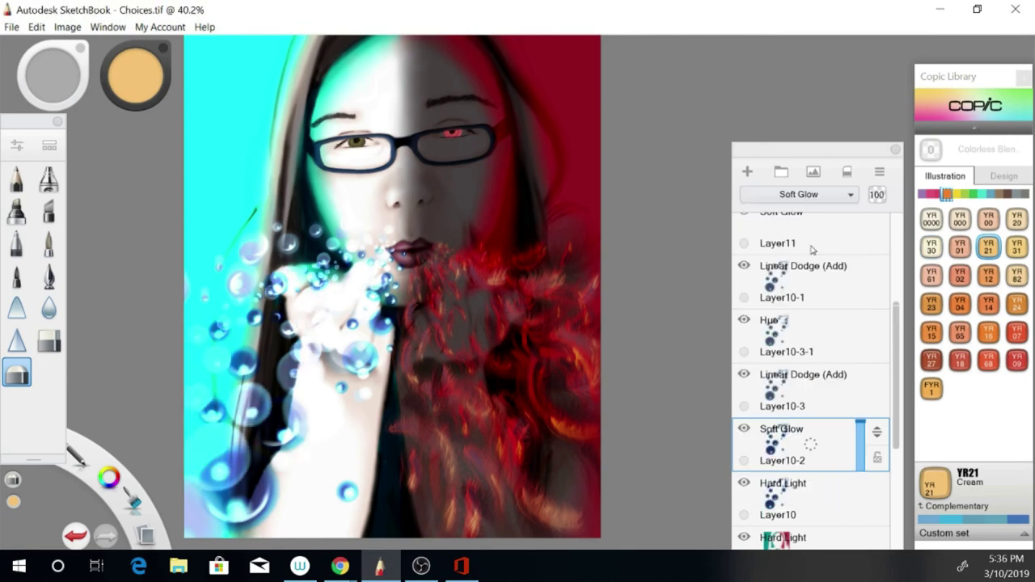
key(Escape)
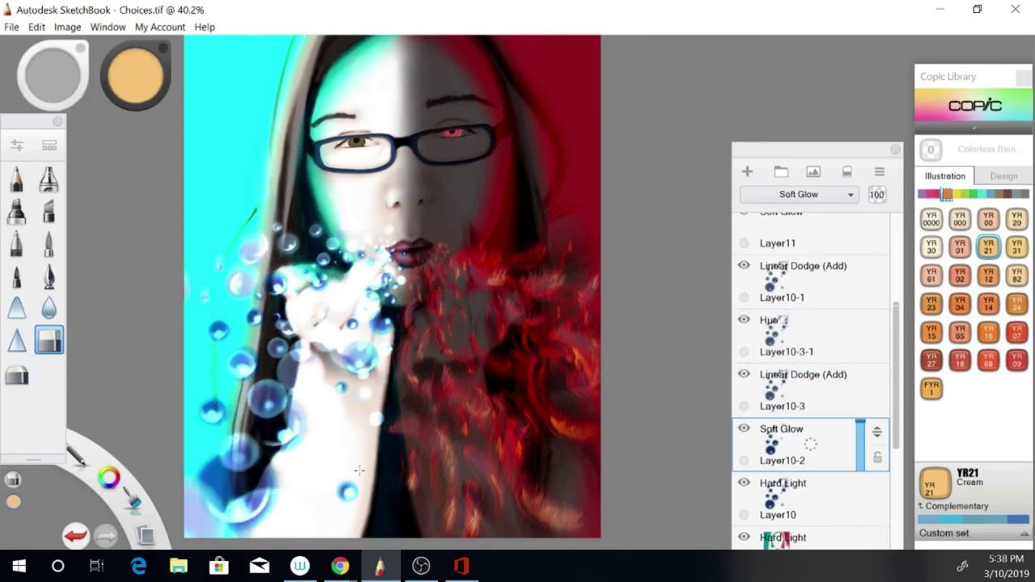
Step: Paint the edge of the light-side iris with G09 green on the Soft Glow Layer11
scroll(753, 347, down, 1)
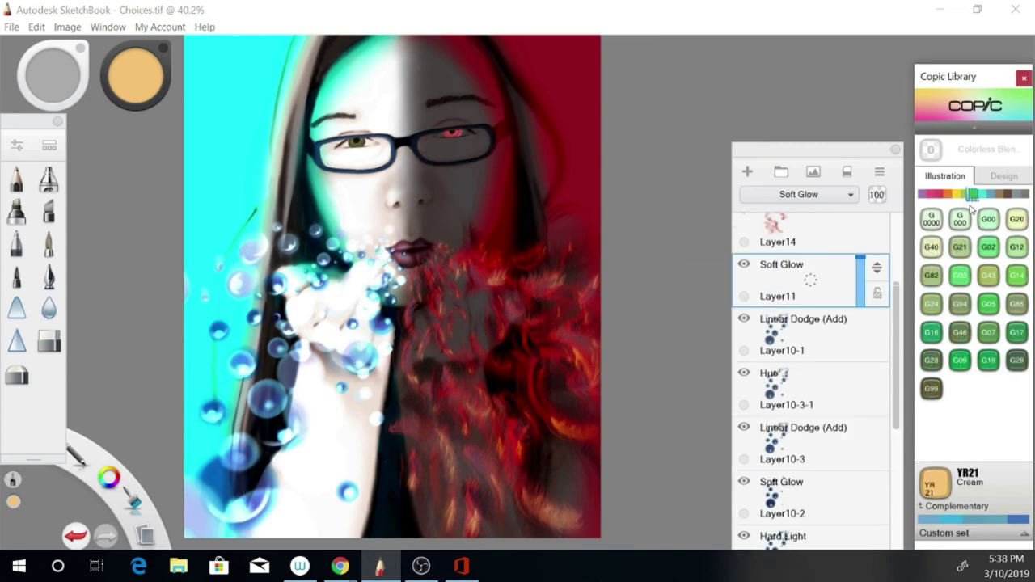
scroll(451, 196, up, 5)
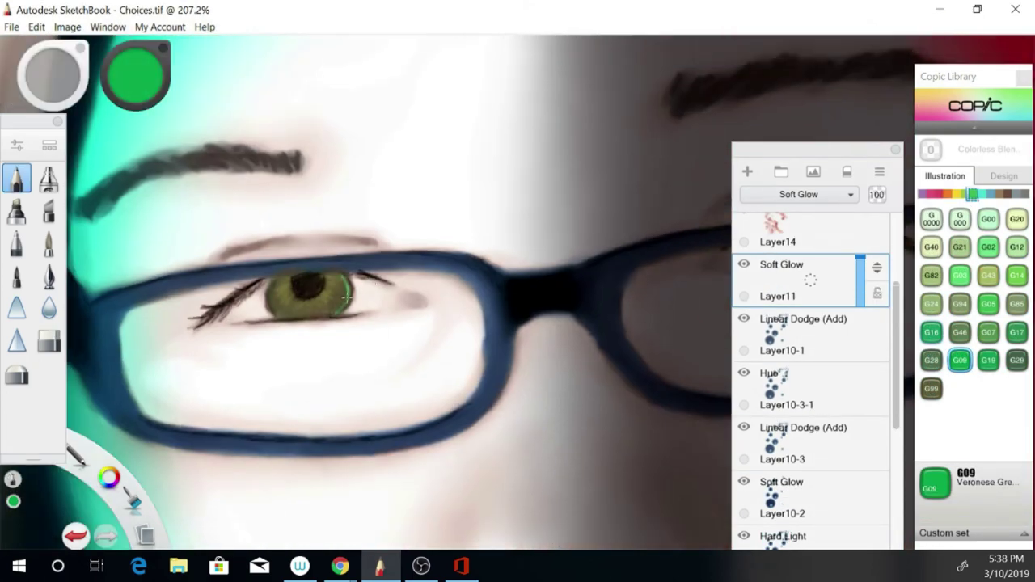